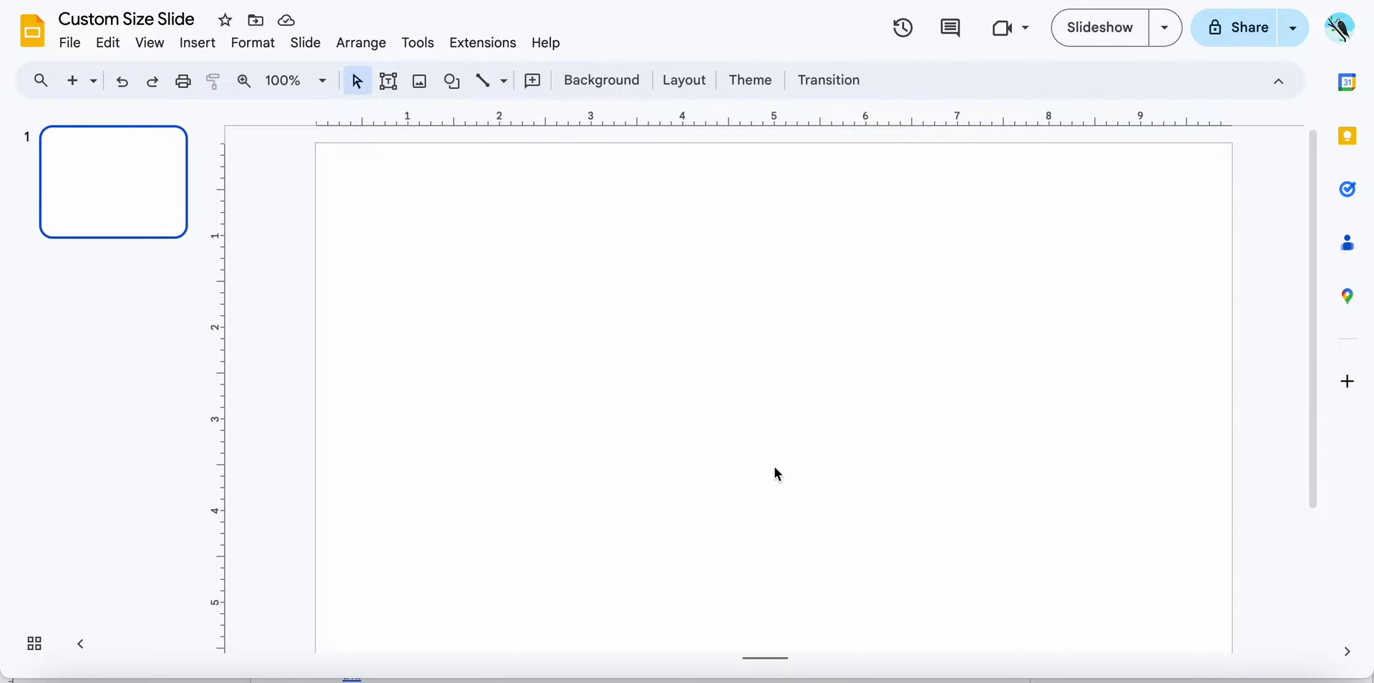
# Set the presentation's page size to a custom 48 × 36 inches
pyautogui.click(71, 45)
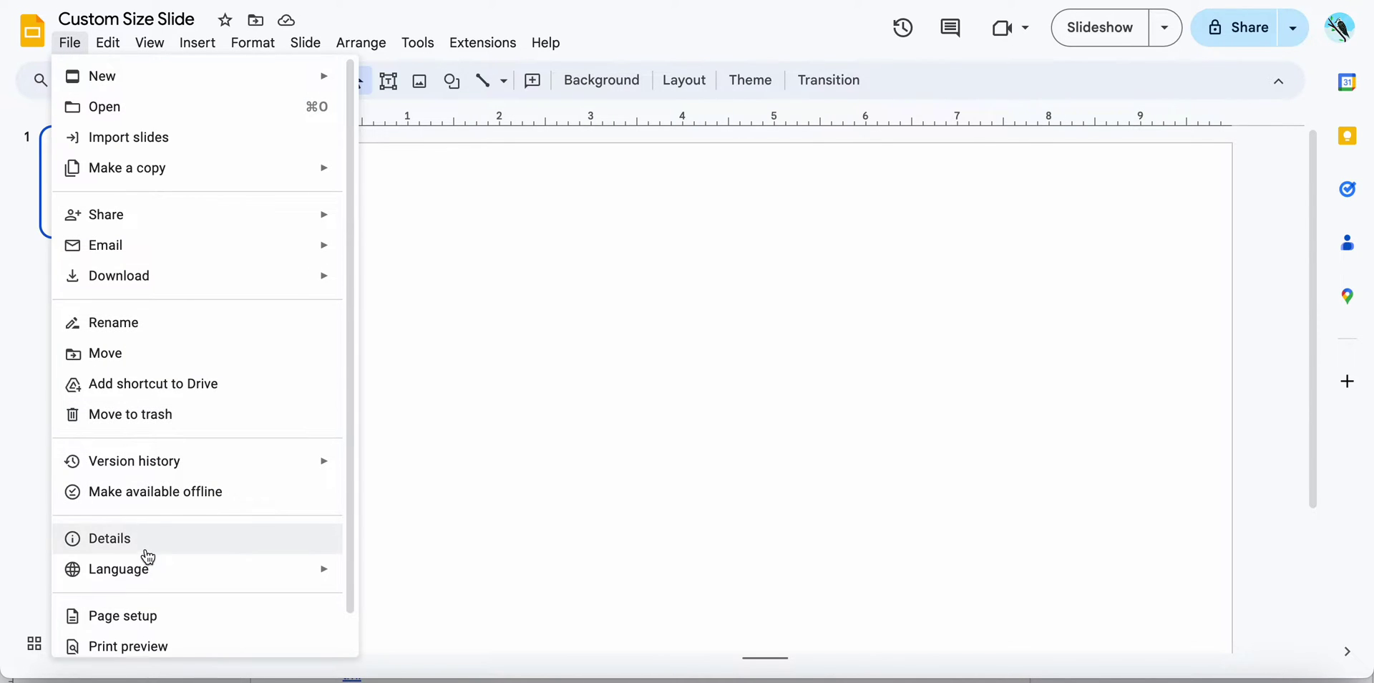
pyautogui.click(155, 617)
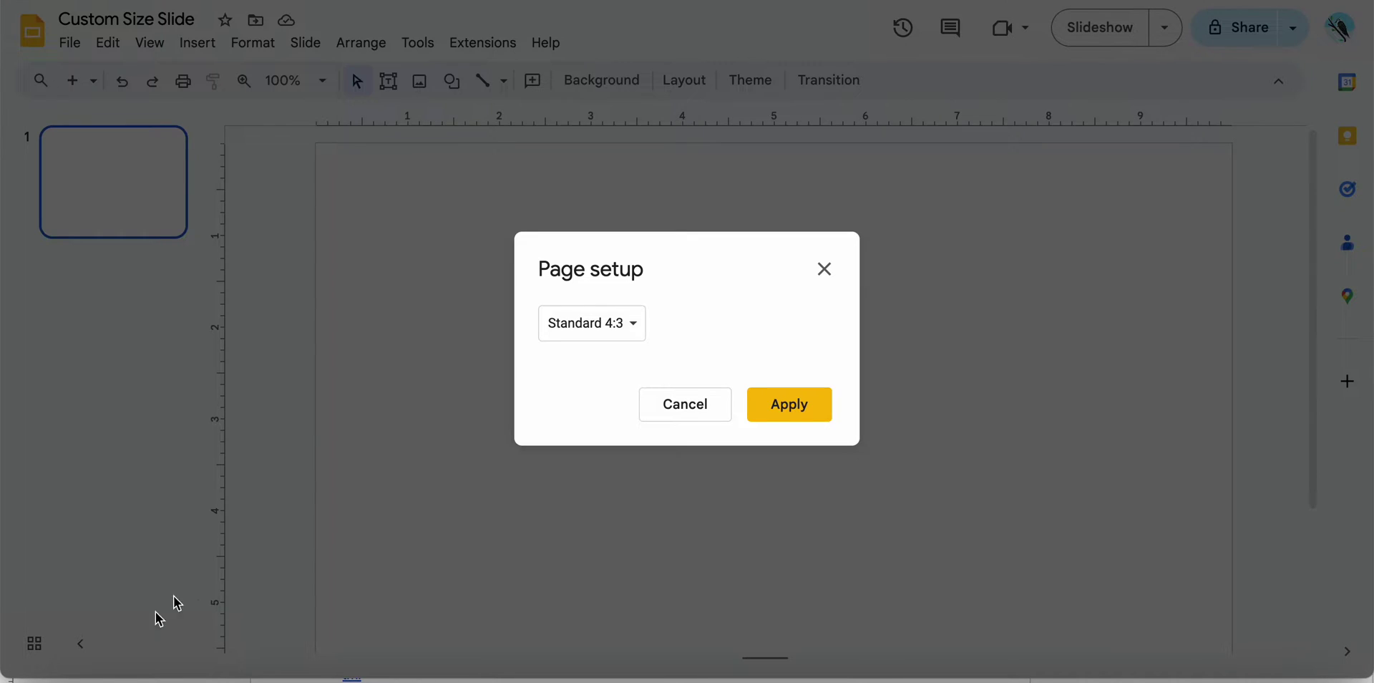
pyautogui.click(616, 327)
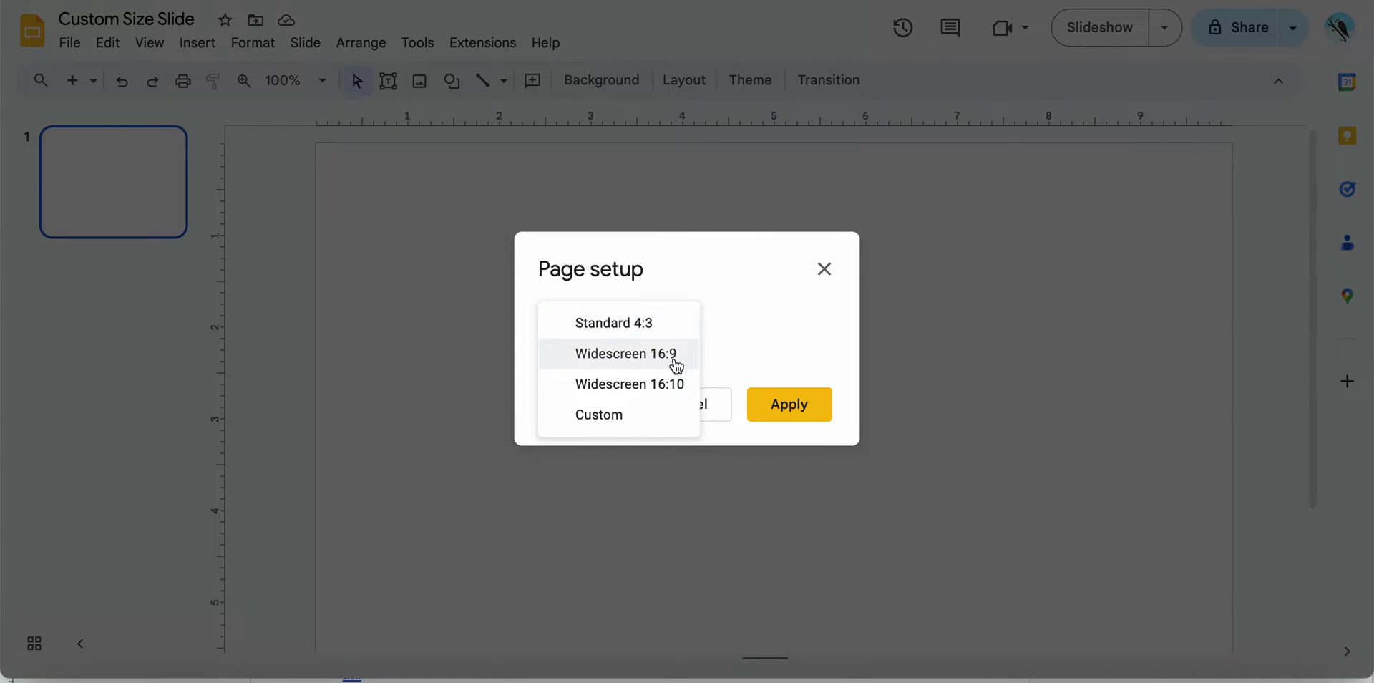
pyautogui.click(610, 419)
pyautogui.doubleClick(577, 377)
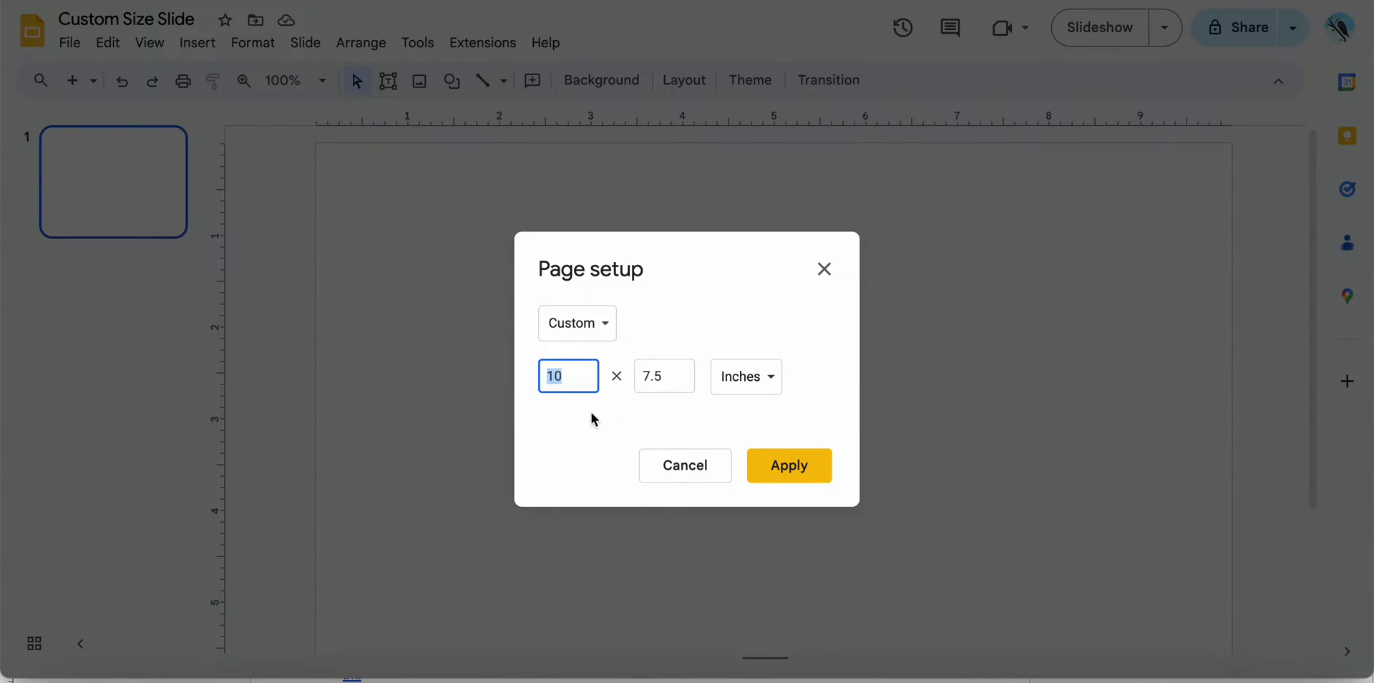
pyautogui.press('BackSpace')
pyautogui.write('48')
pyautogui.doubleClick(670, 373)
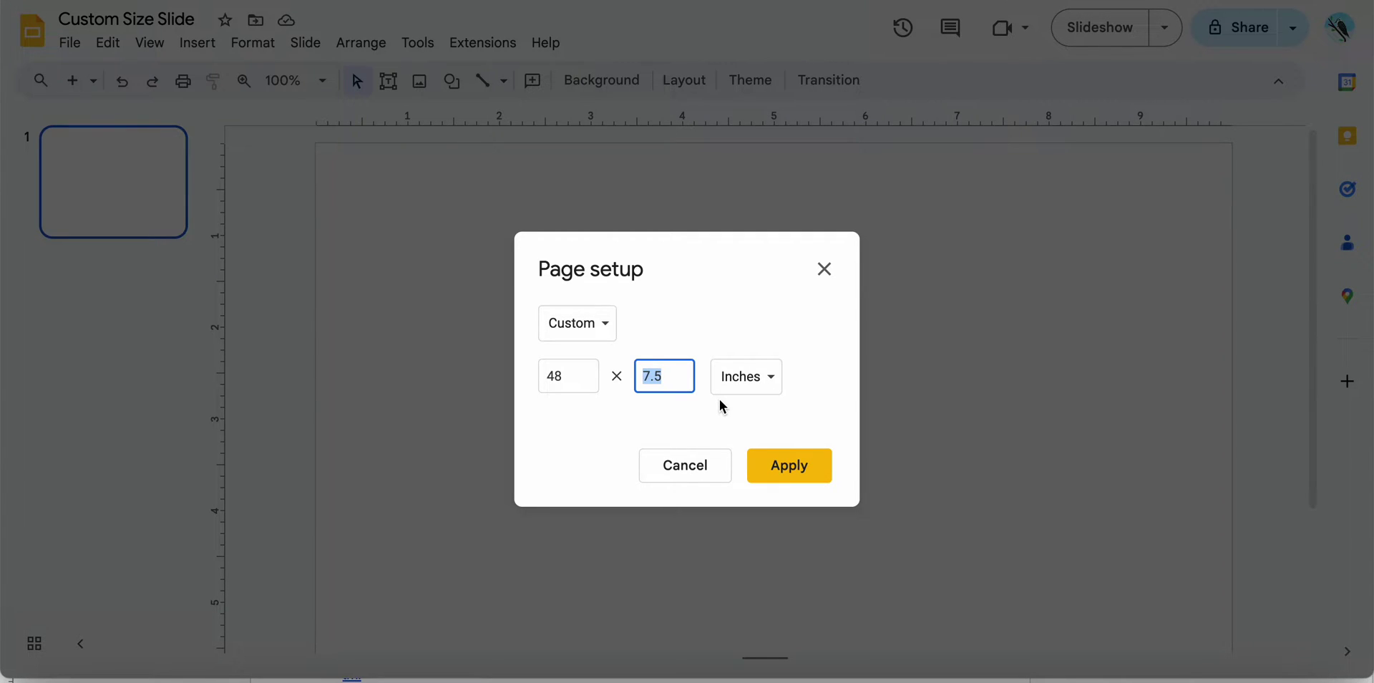
pyautogui.write('36')
pyautogui.click(799, 466)
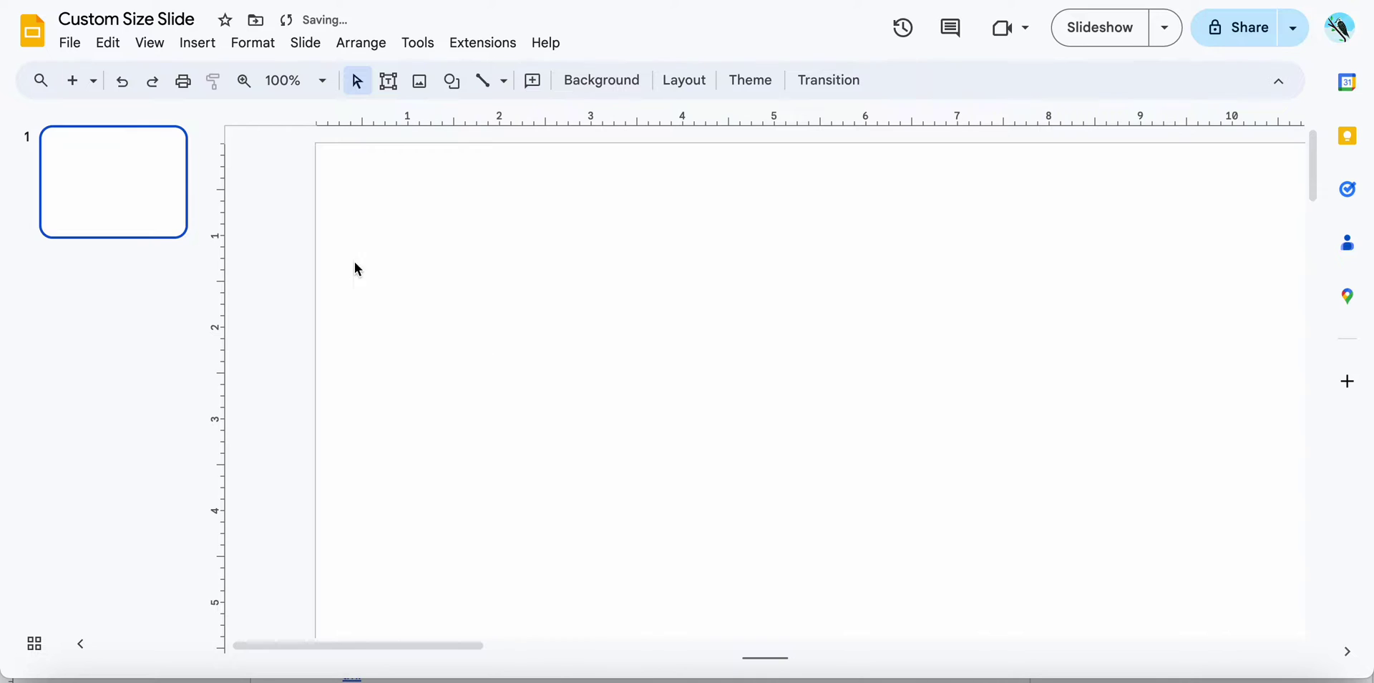
# Show the guides on the slide fitted to the window and place the vertical ones at about one quarter and three quarters of its width
pyautogui.click(321, 82)
pyautogui.click(306, 116)
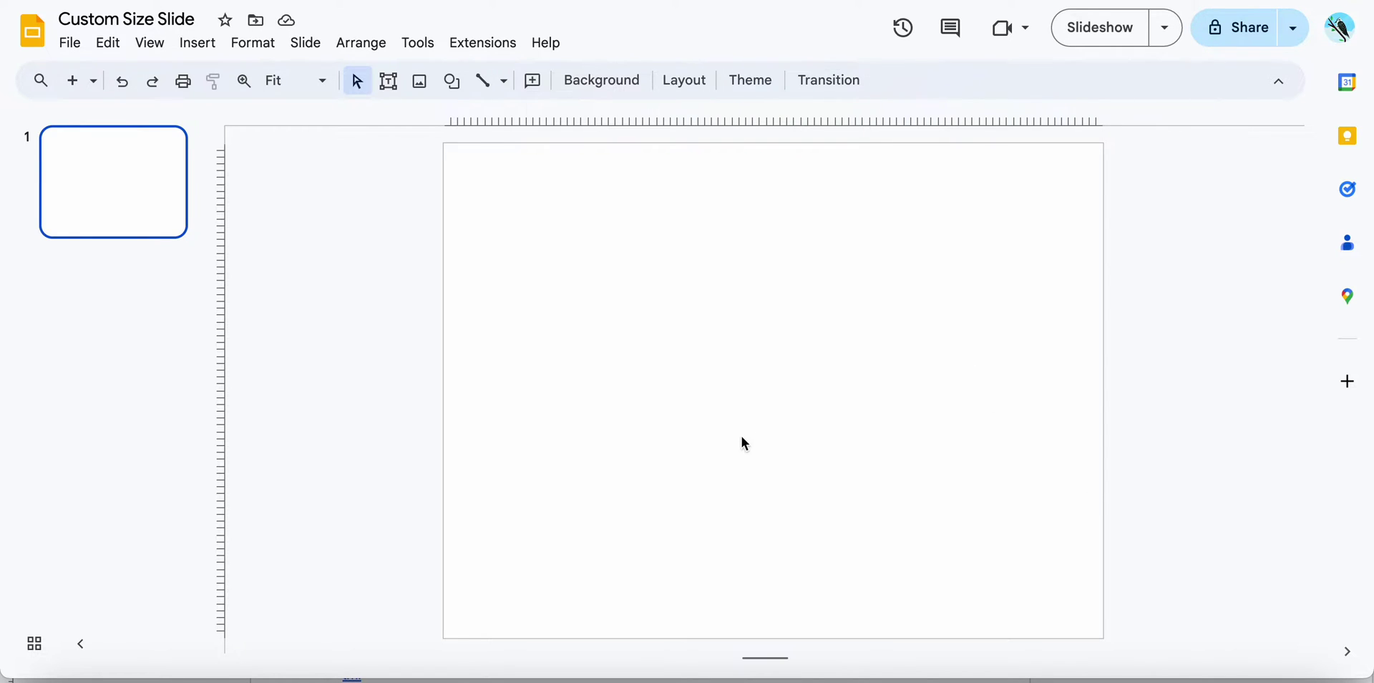
pyautogui.rightClick(470, 129)
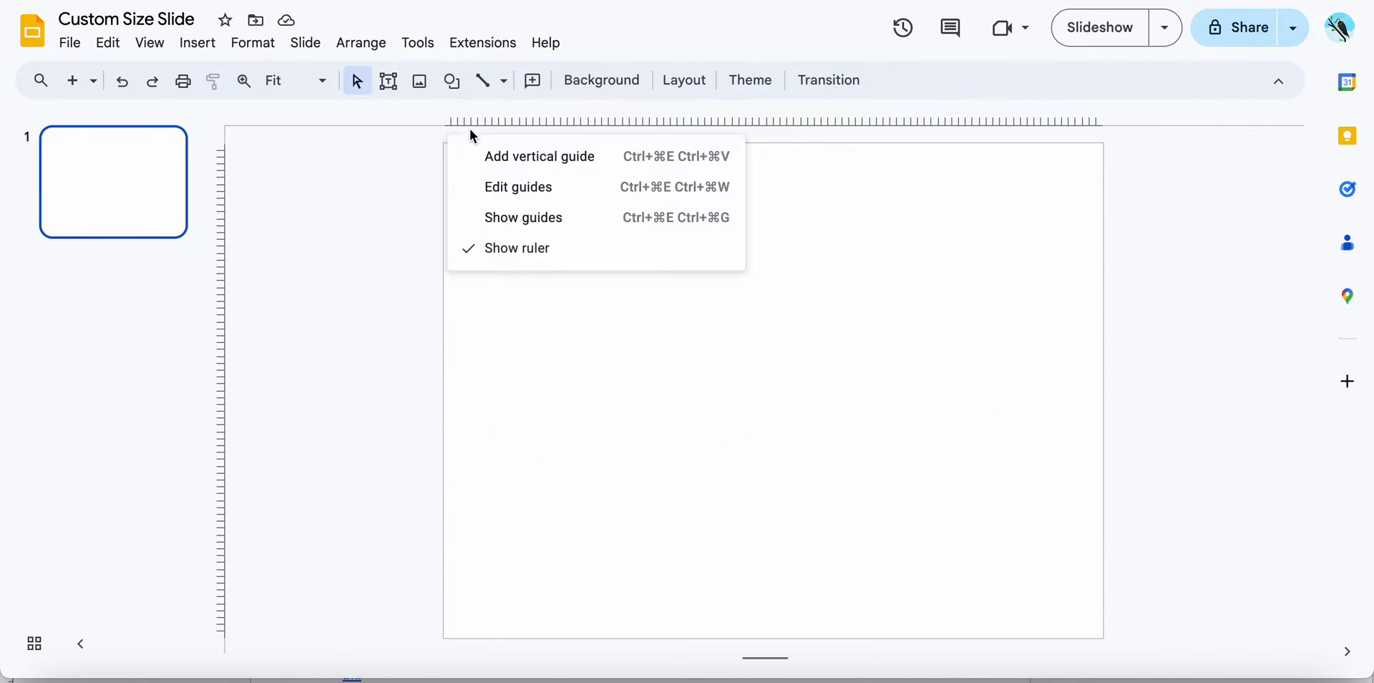
pyautogui.click(505, 220)
pyautogui.moveTo(604, 261)
pyautogui.mouseDown()
pyautogui.moveTo(590, 260)
pyautogui.moveTo(608, 257)
pyautogui.mouseUp()
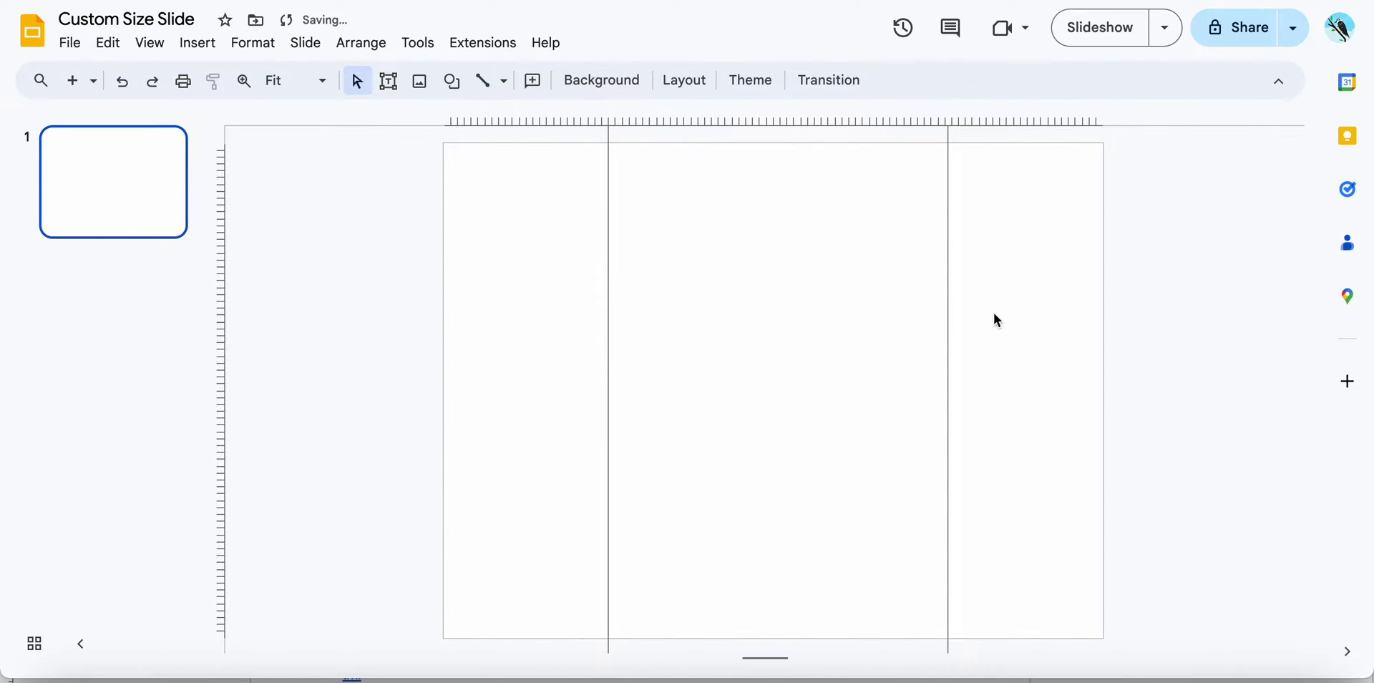
pyautogui.moveTo(947, 297); pyautogui.dragTo(1101, 315)
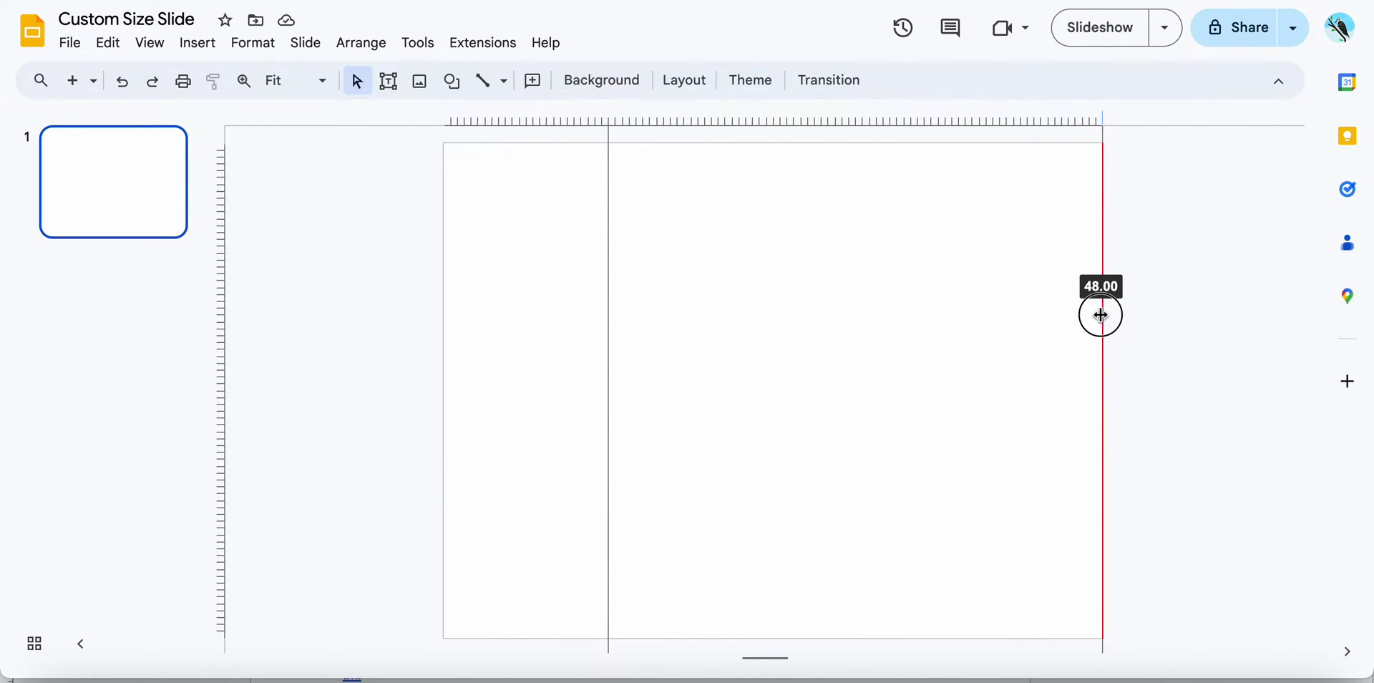
pyautogui.moveTo(1101, 315); pyautogui.dragTo(939, 298)
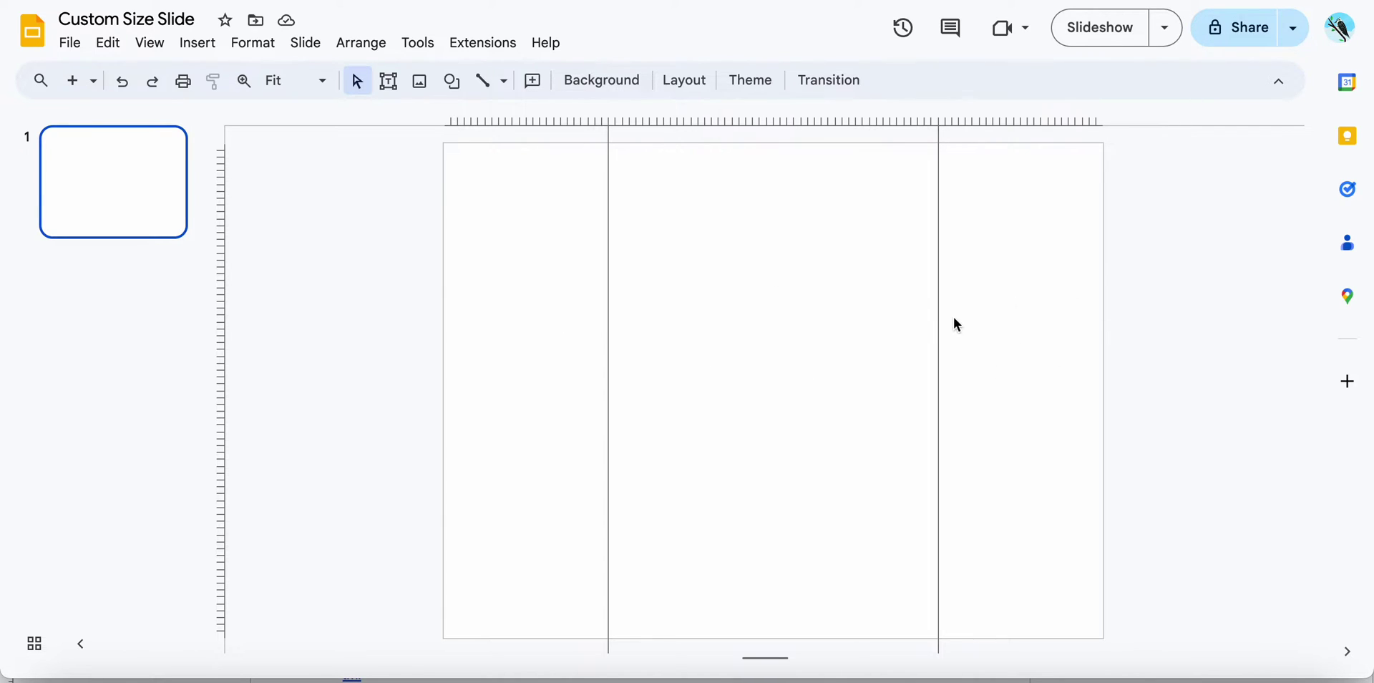
pyautogui.moveTo(938, 313)
pyautogui.mouseDown()
pyautogui.moveTo(957, 314)
pyautogui.moveTo(945, 314)
pyautogui.mouseUp()
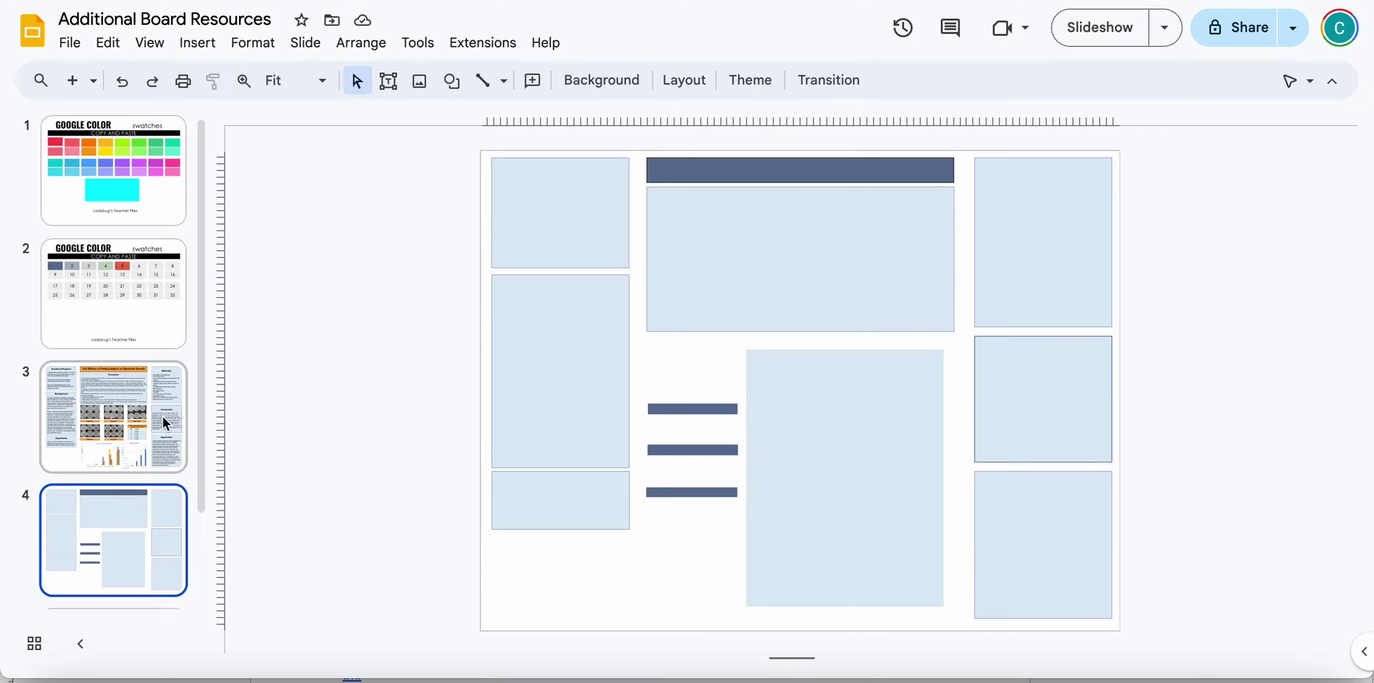
# Copy the pasteurization poster slide from Additional Board Resources and paste it after the blank slide in Custom Size Slide, keeping original styles
pyautogui.rightClick(153, 423)
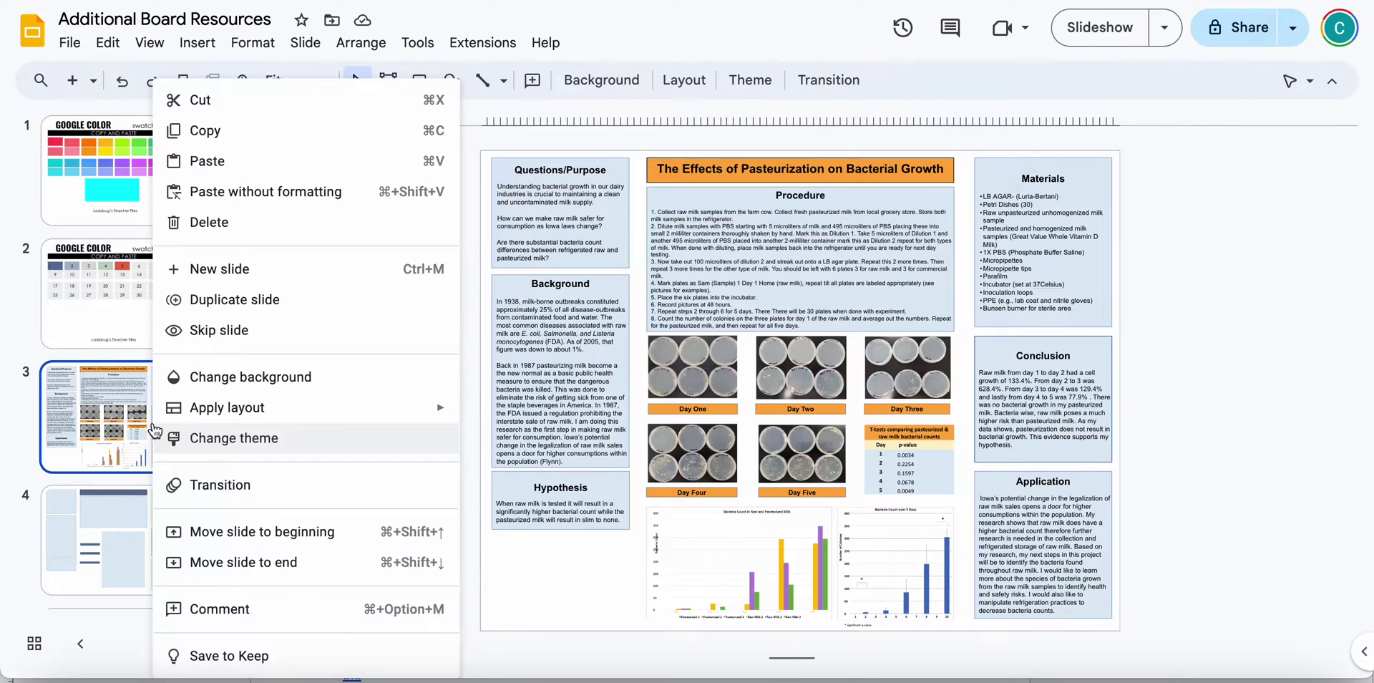
pyautogui.click(265, 140)
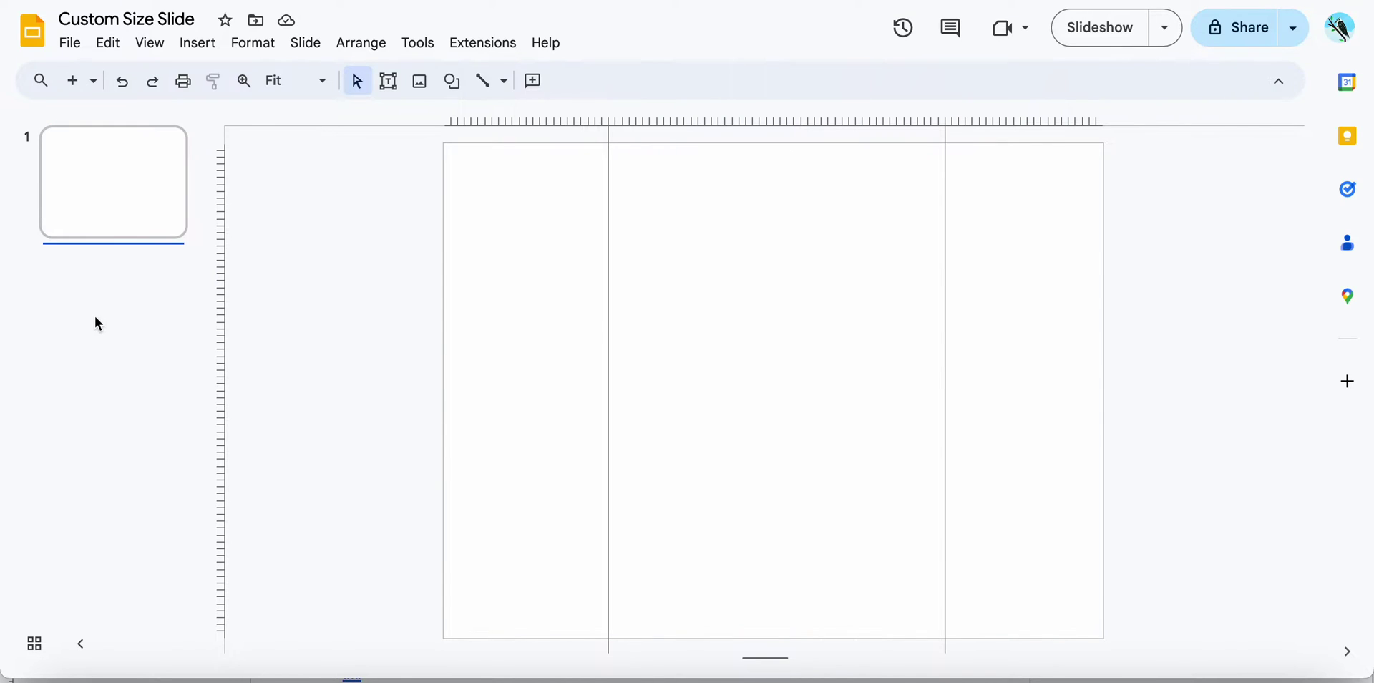
pyautogui.rightClick(95, 323)
pyautogui.click(142, 286)
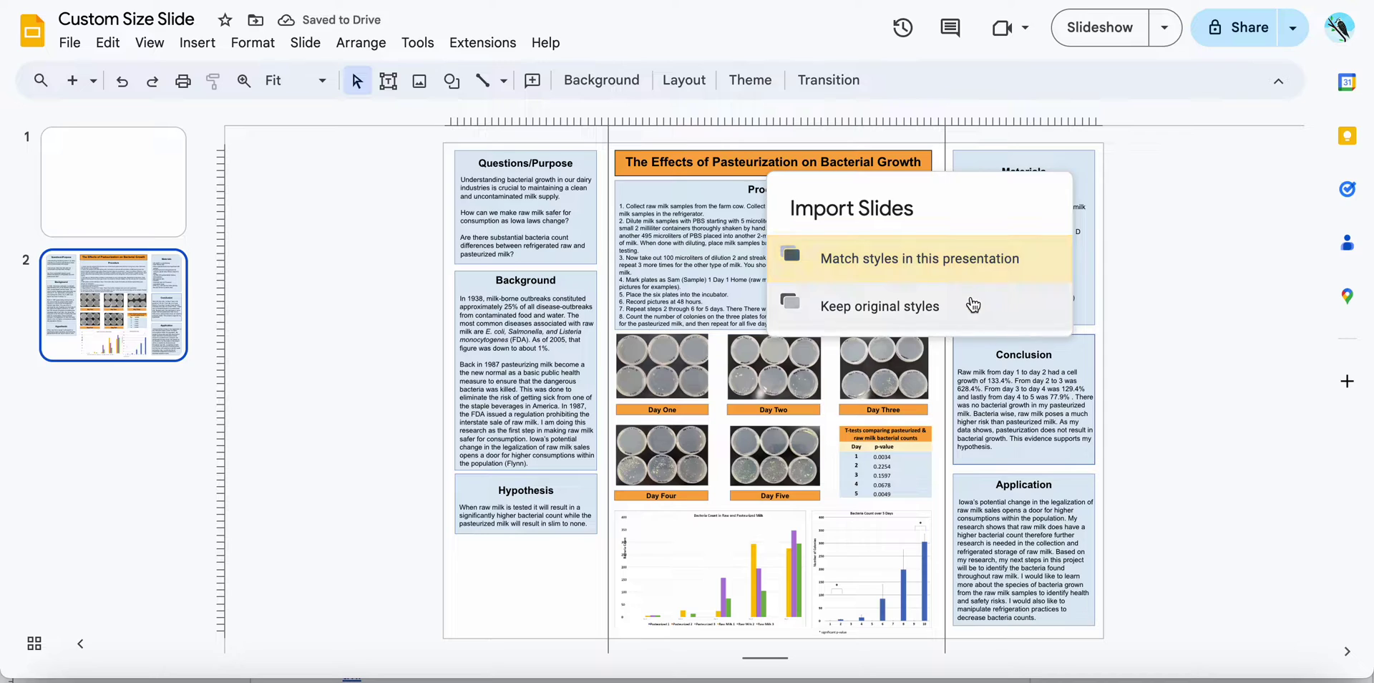
pyautogui.click(1051, 305)
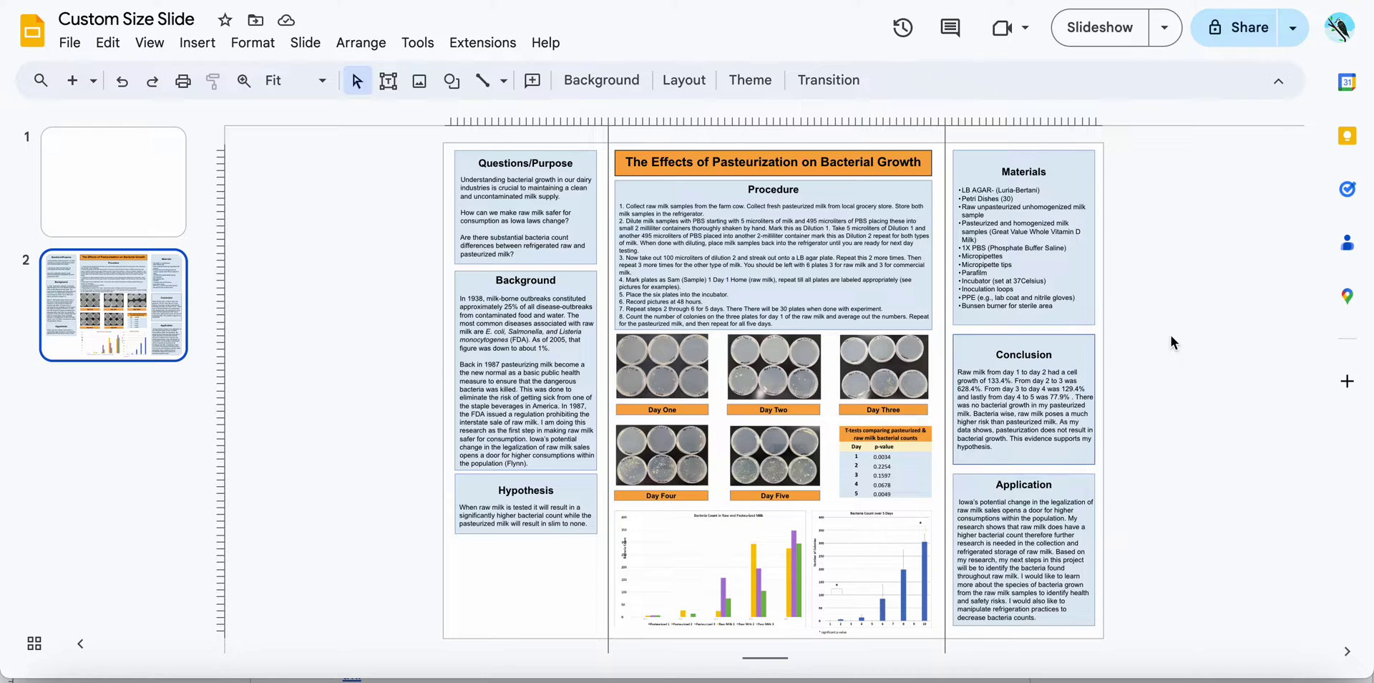
# Check the font sizes of the Background body text, the Background heading and the poster title
pyautogui.click(584, 341)
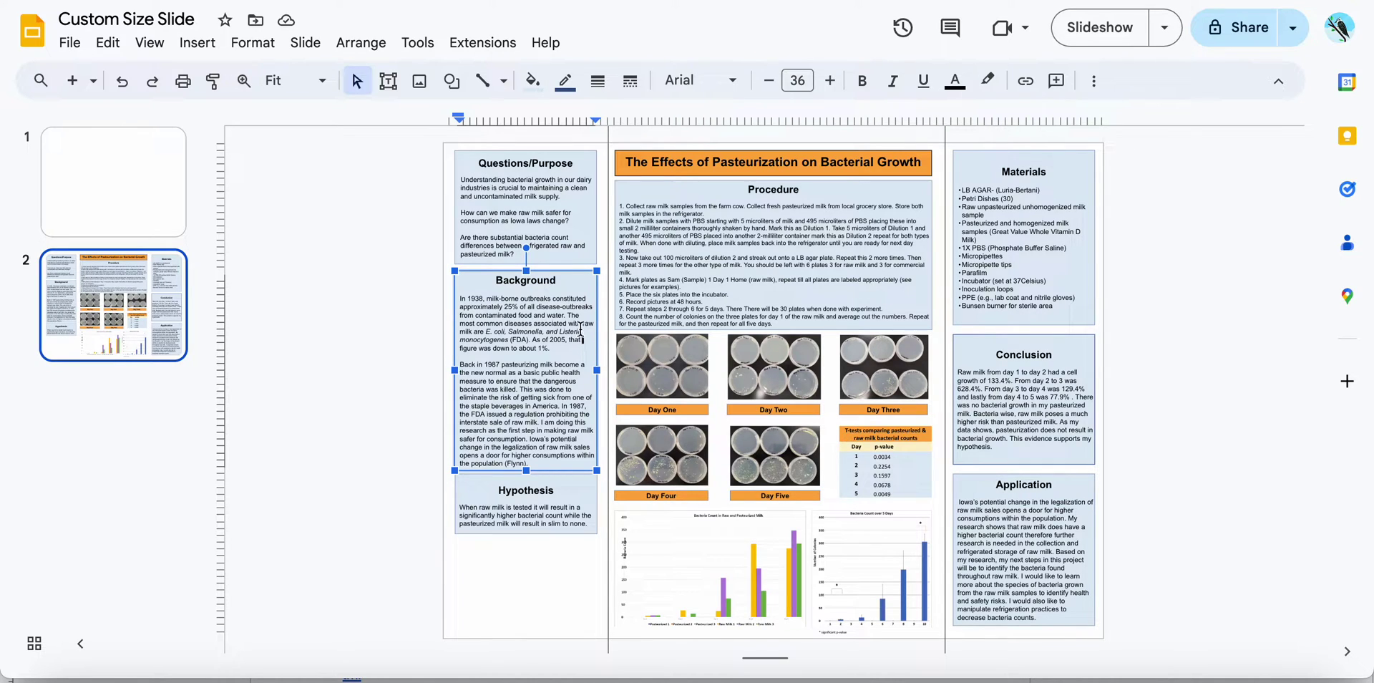
pyautogui.click(538, 280)
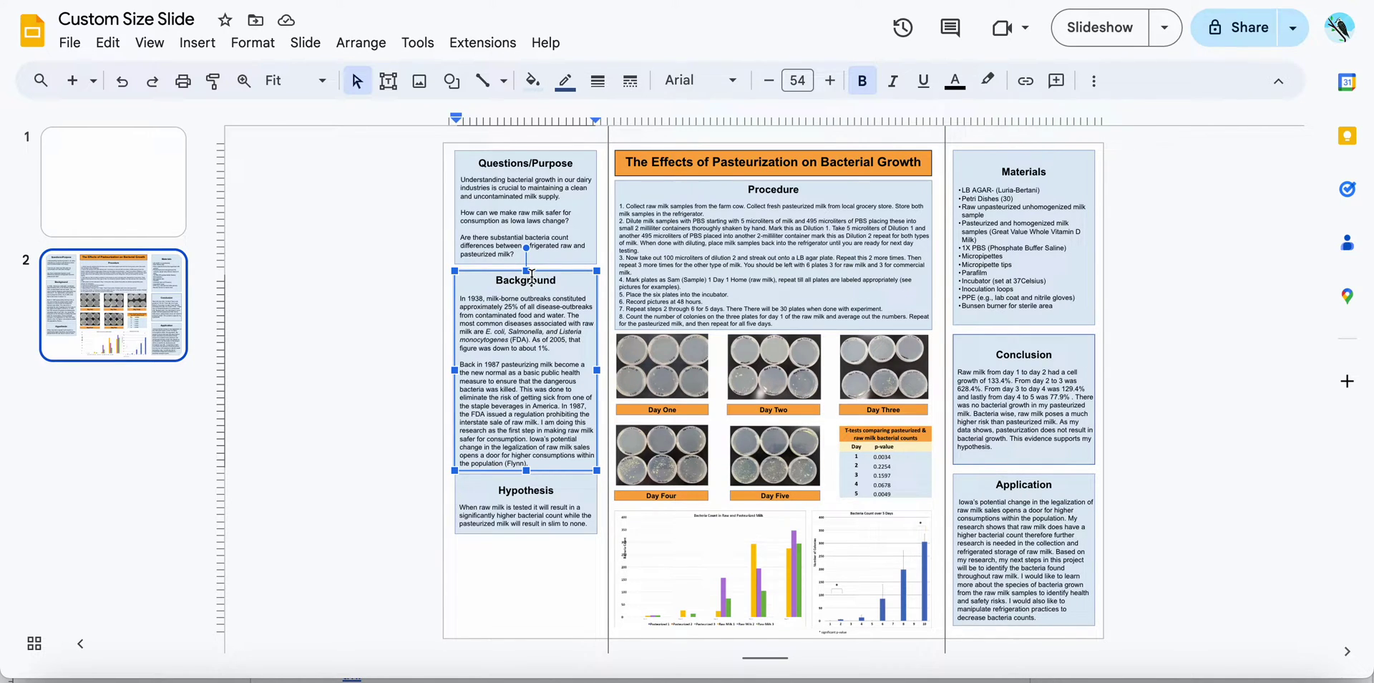
pyautogui.click(774, 159)
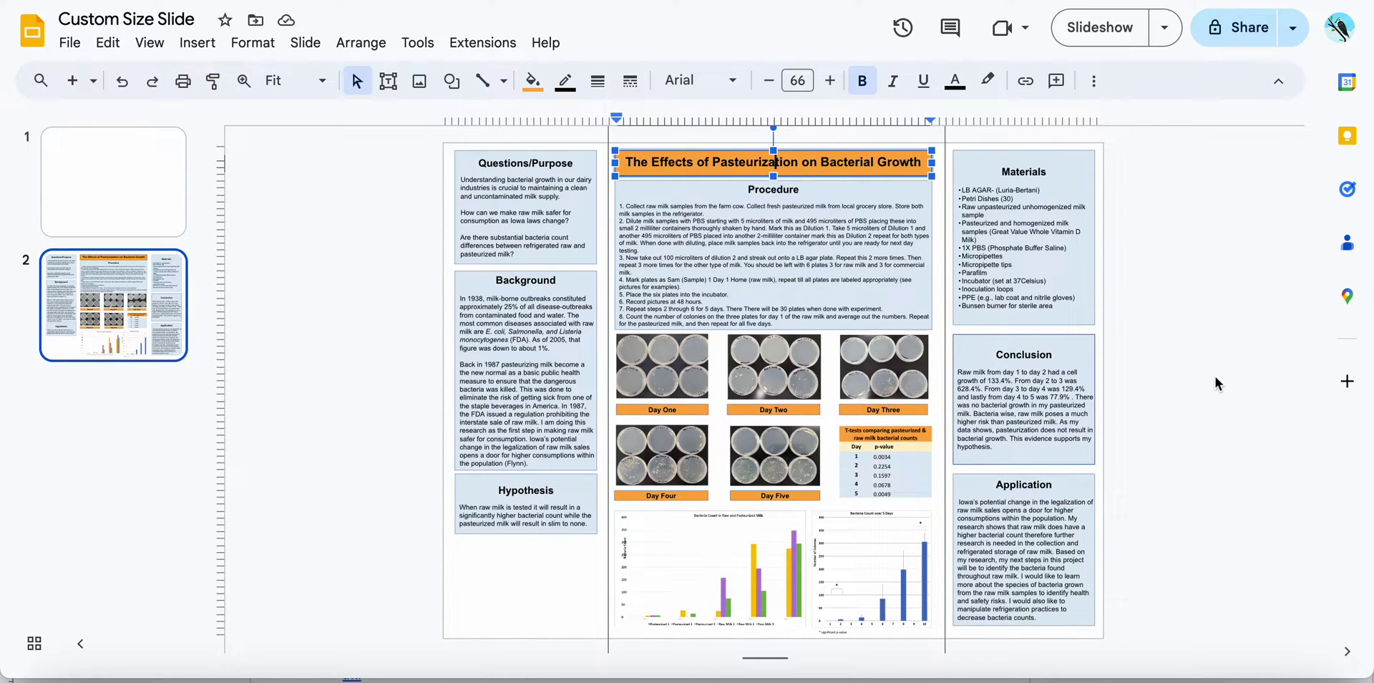
# Copy the empty board template slide from Additional Board Resources and paste it after the poster slide in Custom Size Slide
pyautogui.click(151, 319)
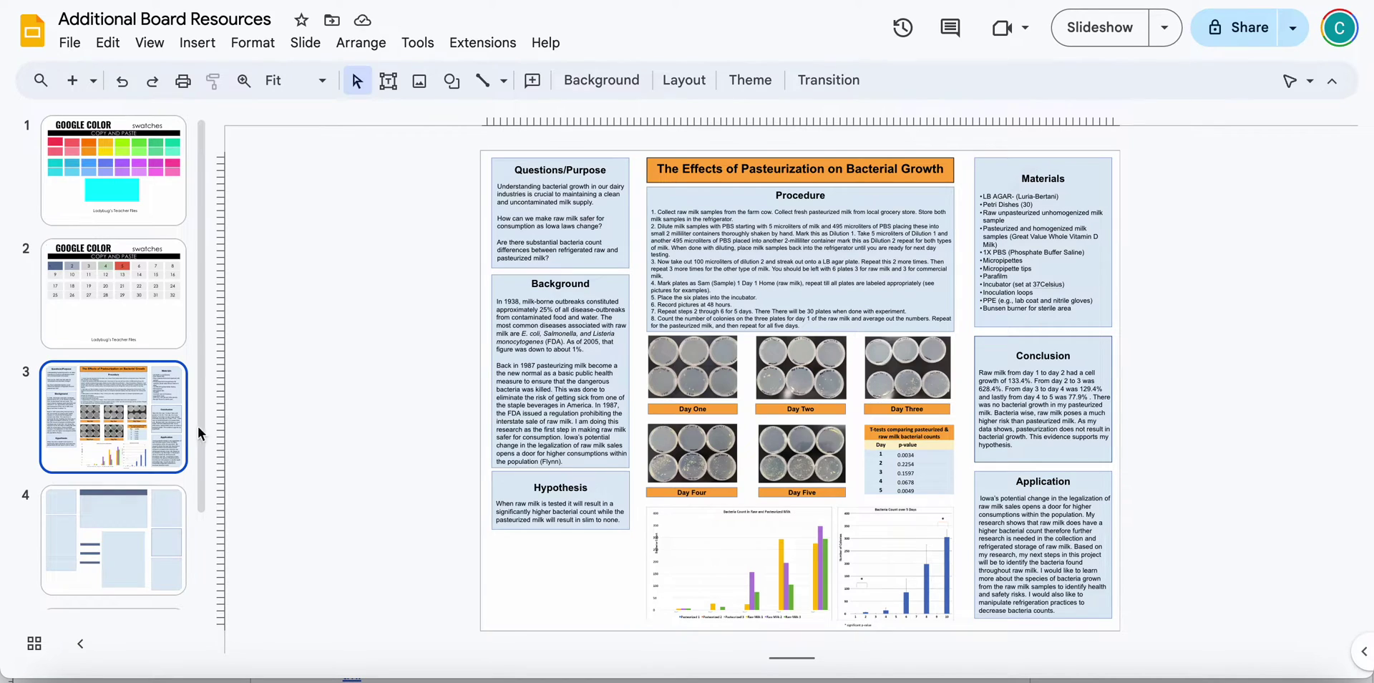
pyautogui.rightClick(137, 496)
pyautogui.click(199, 135)
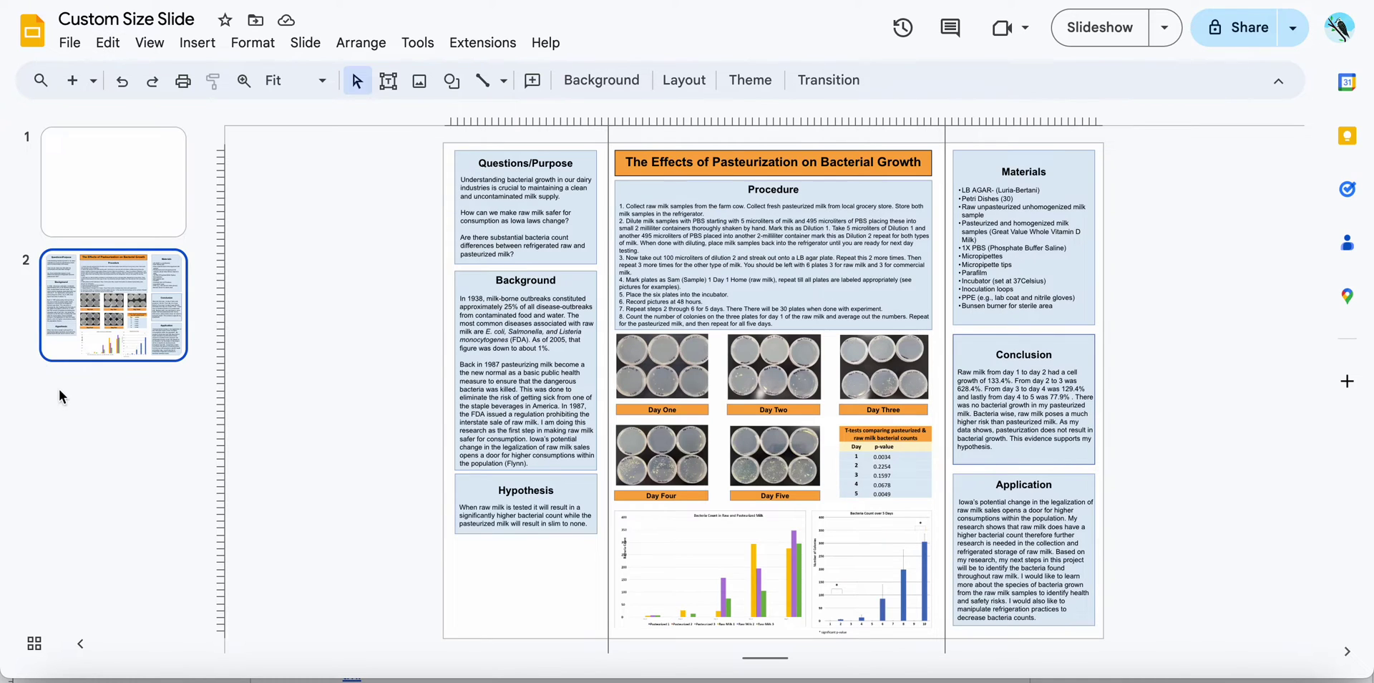
pyautogui.rightClick(60, 390)
pyautogui.click(140, 285)
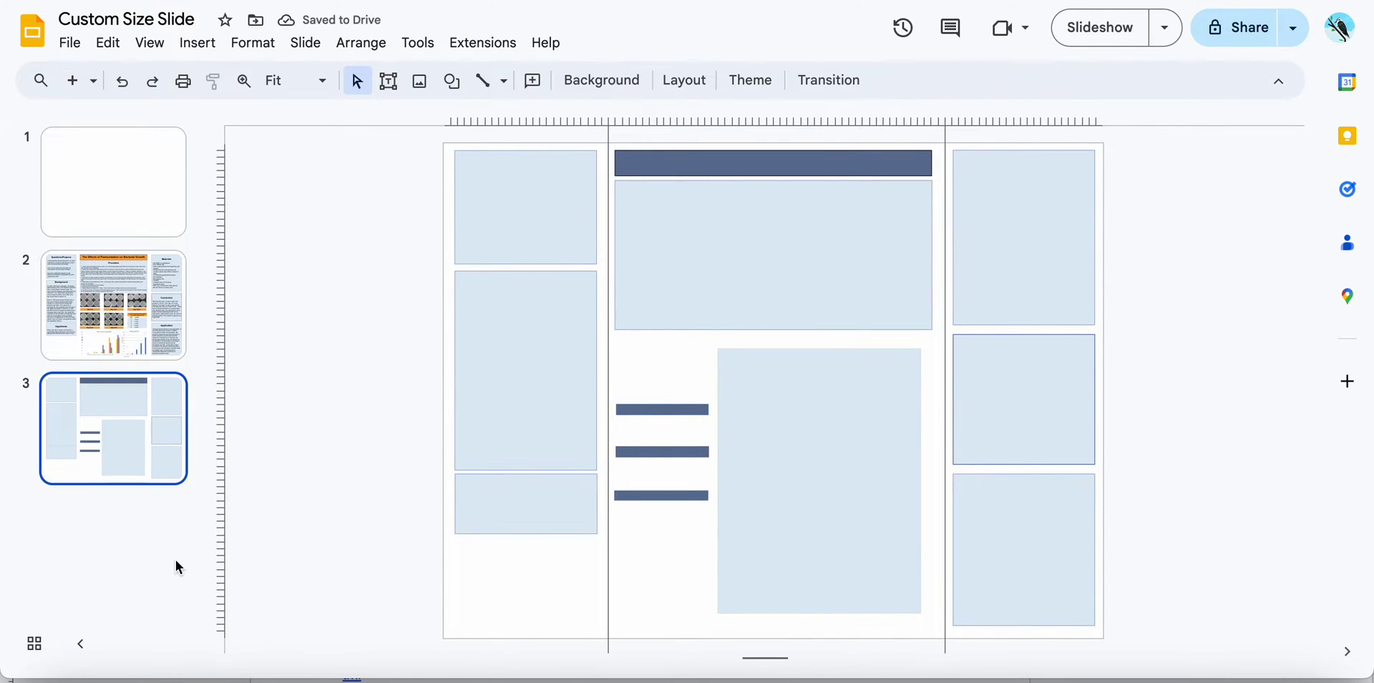
# Move the large lower light-blue box slightly right to line up with the right edge of the centre column's upper box
pyautogui.click(573, 243)
pyautogui.click(712, 284)
pyautogui.click(565, 347)
pyautogui.click(553, 223)
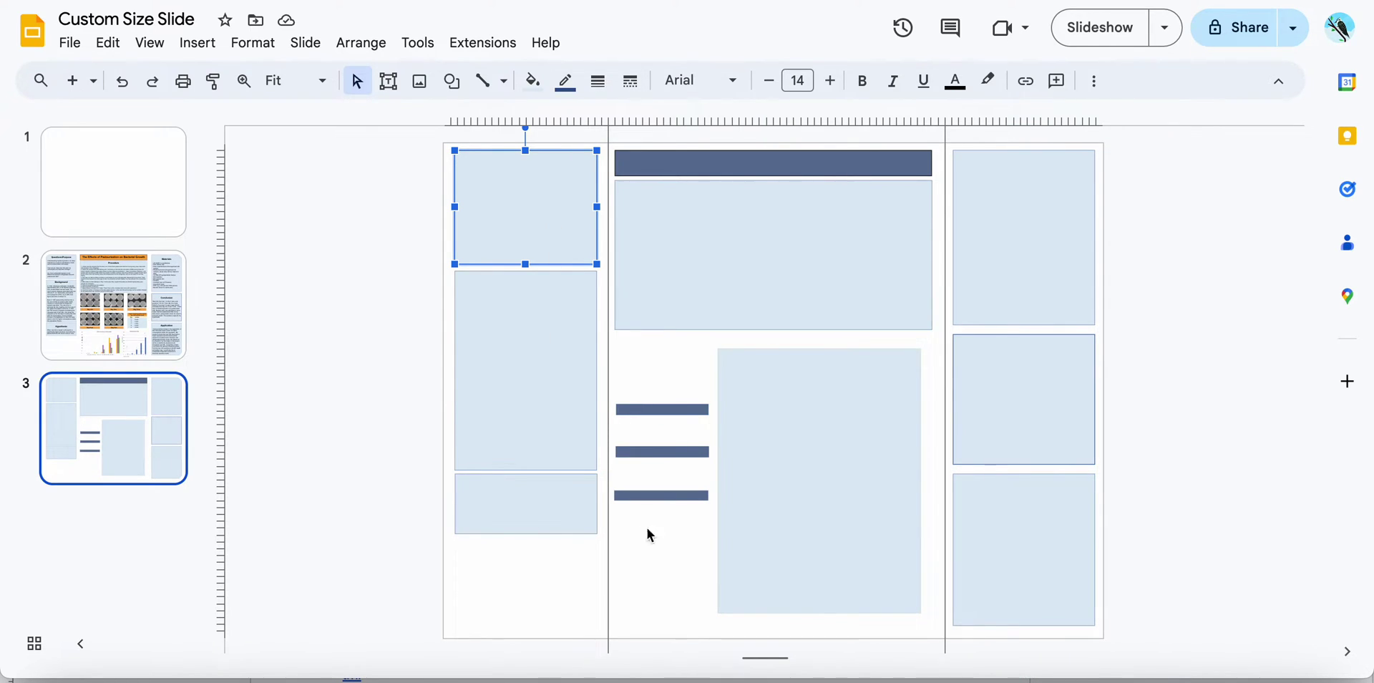
pyautogui.moveTo(771, 485)
pyautogui.mouseDown()
pyautogui.moveTo(795, 486)
pyautogui.moveTo(781, 485)
pyautogui.mouseUp()
pyautogui.click(557, 538)
# Apply a thicker border to the middle box in the template's left column
pyautogui.click(530, 361)
pyautogui.click(567, 82)
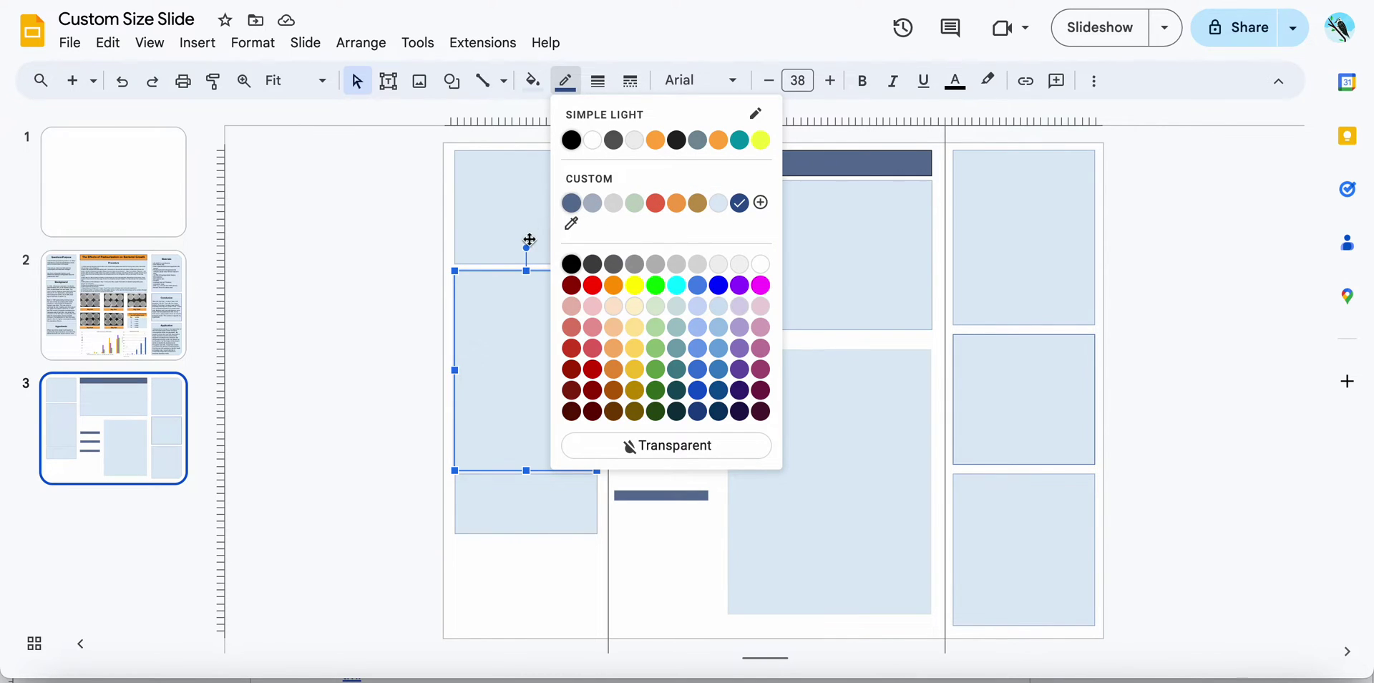
pyautogui.click(598, 81)
pyautogui.click(627, 271)
pyautogui.click(621, 552)
pyautogui.click(539, 520)
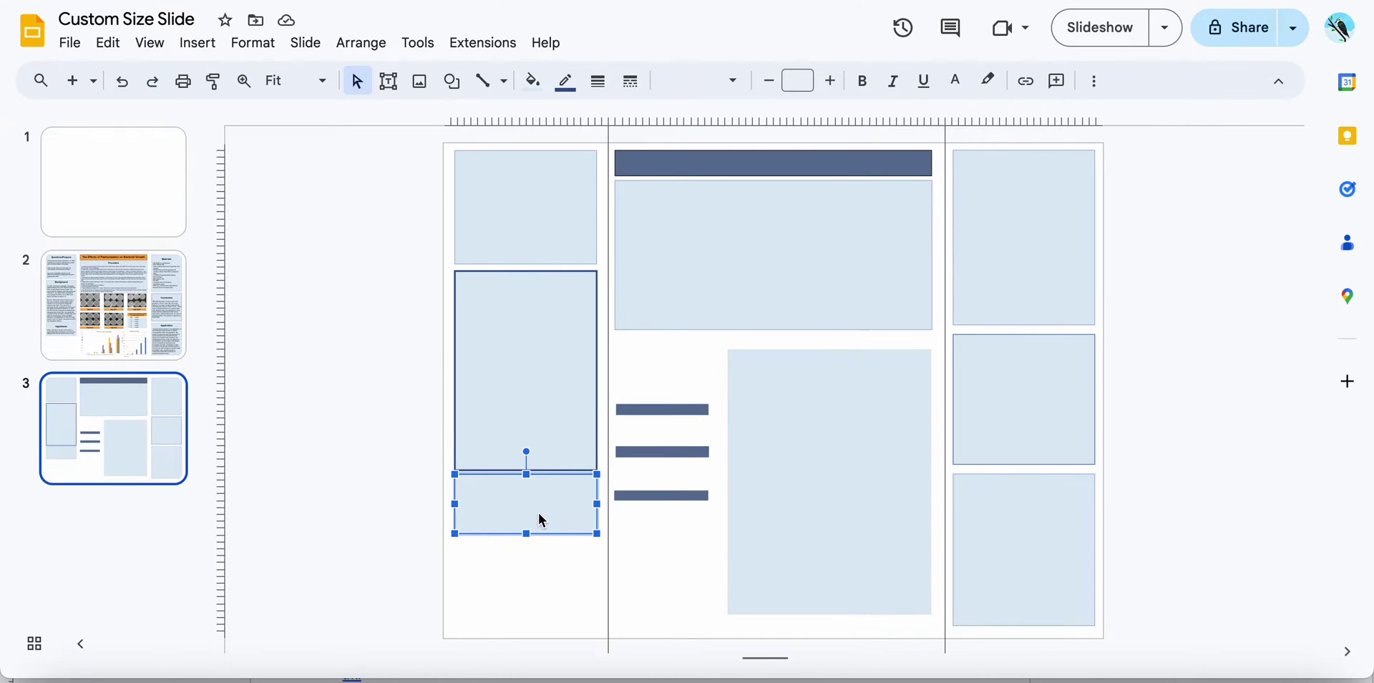
pyautogui.click(550, 617)
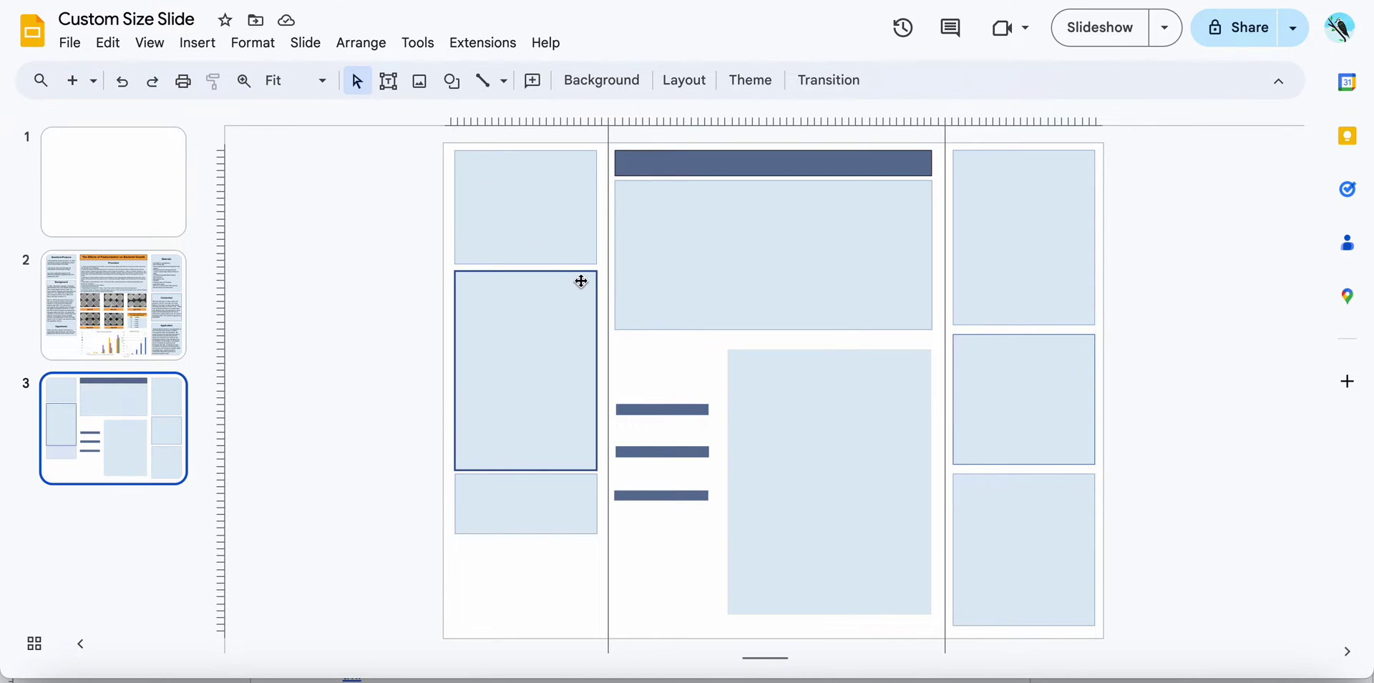
# Import the Likert Data chart from the "pre mentee control group" spreadsheet into the template slide, linked to the spreadsheet
pyautogui.click(196, 43)
pyautogui.moveTo(313, 304)
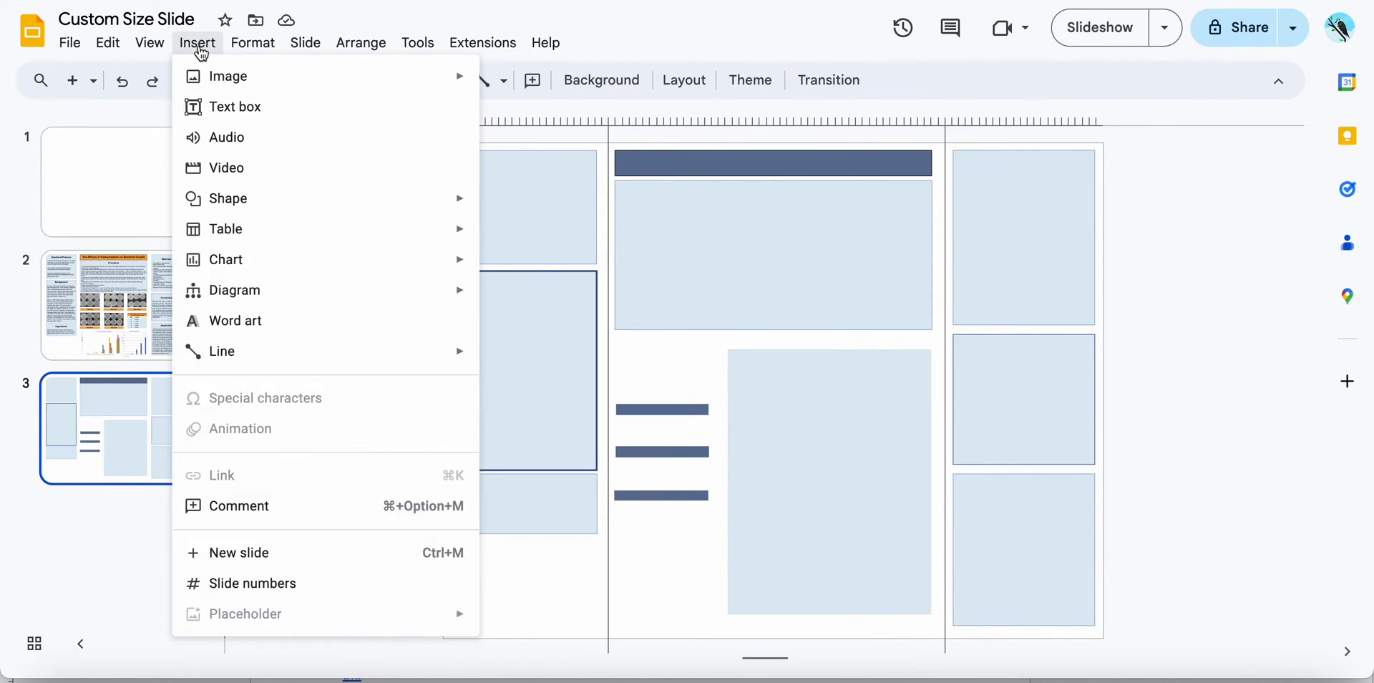
pyautogui.moveTo(245, 262)
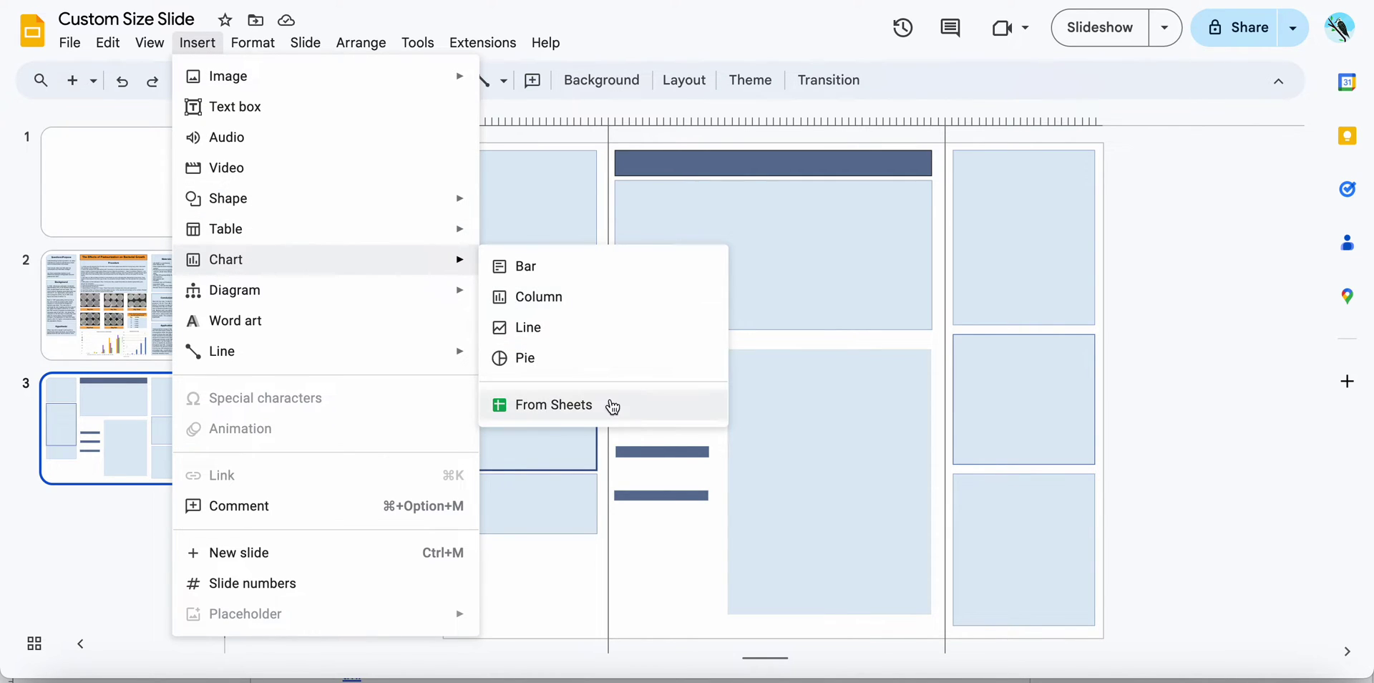
pyautogui.click(604, 406)
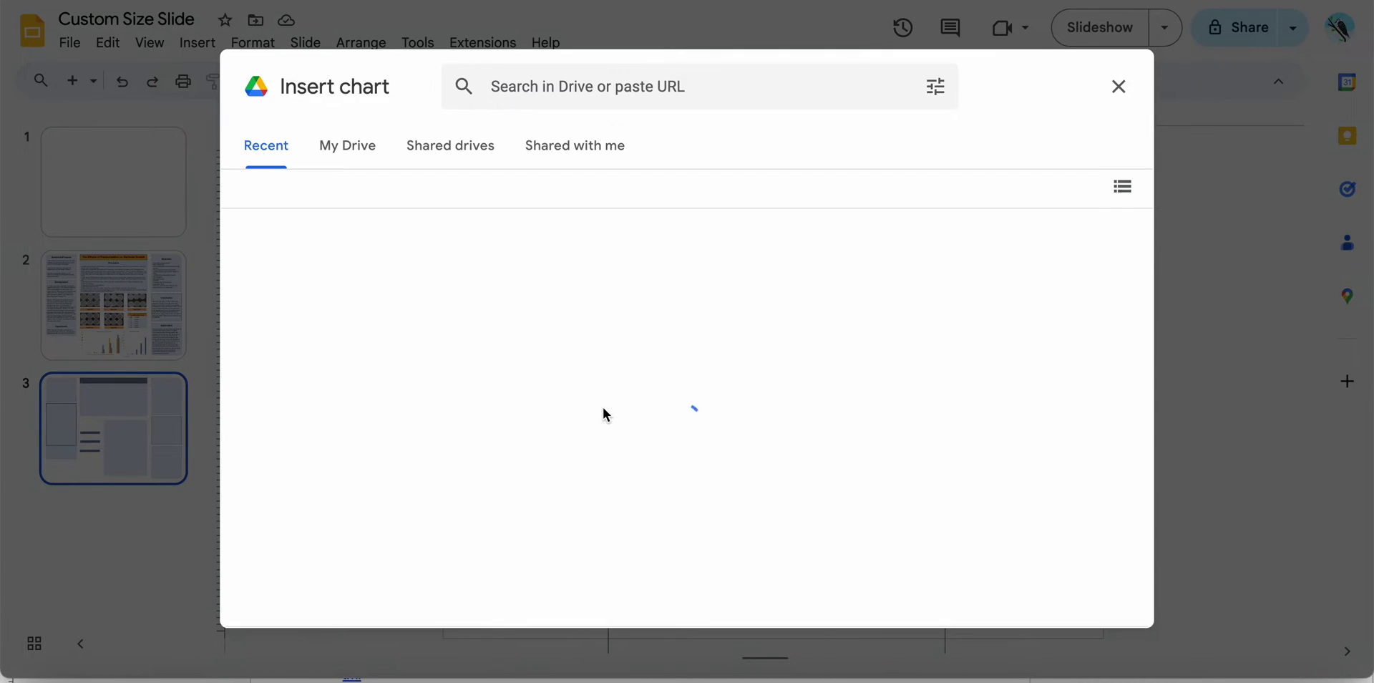
pyautogui.scroll(-7, 602, 406)
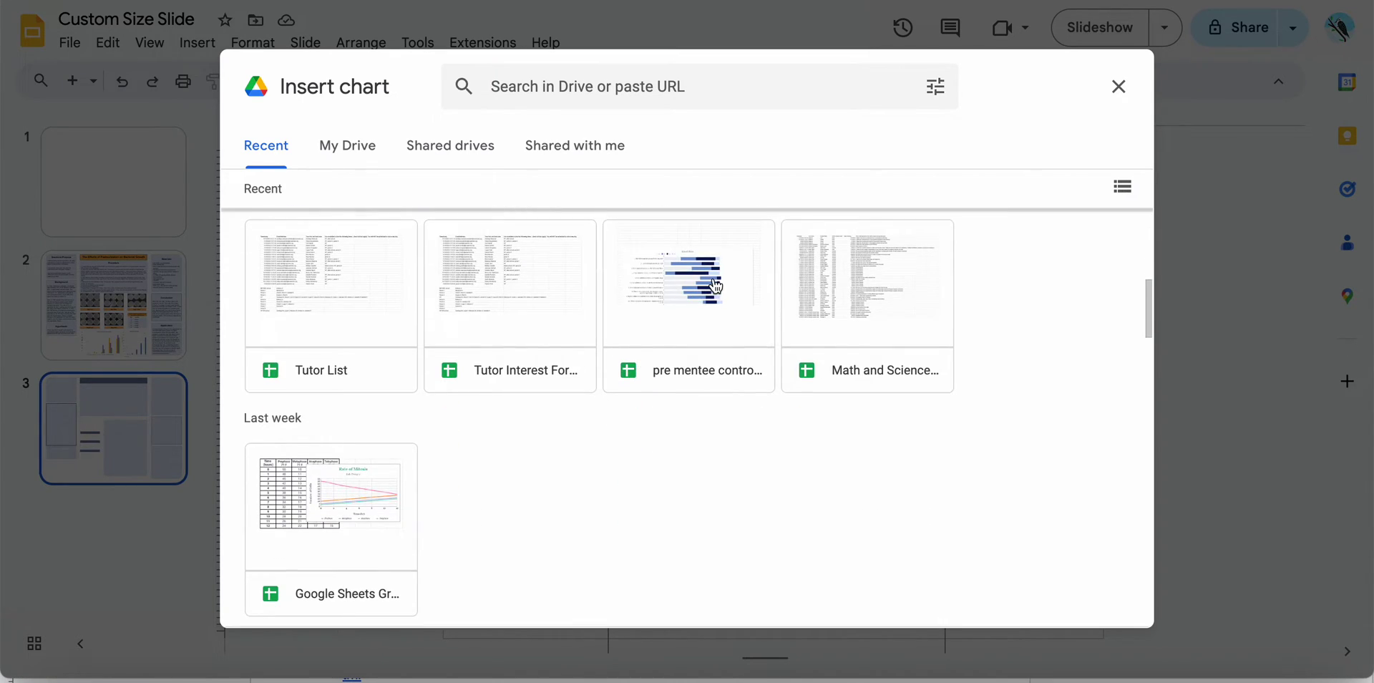
pyautogui.doubleClick(716, 287)
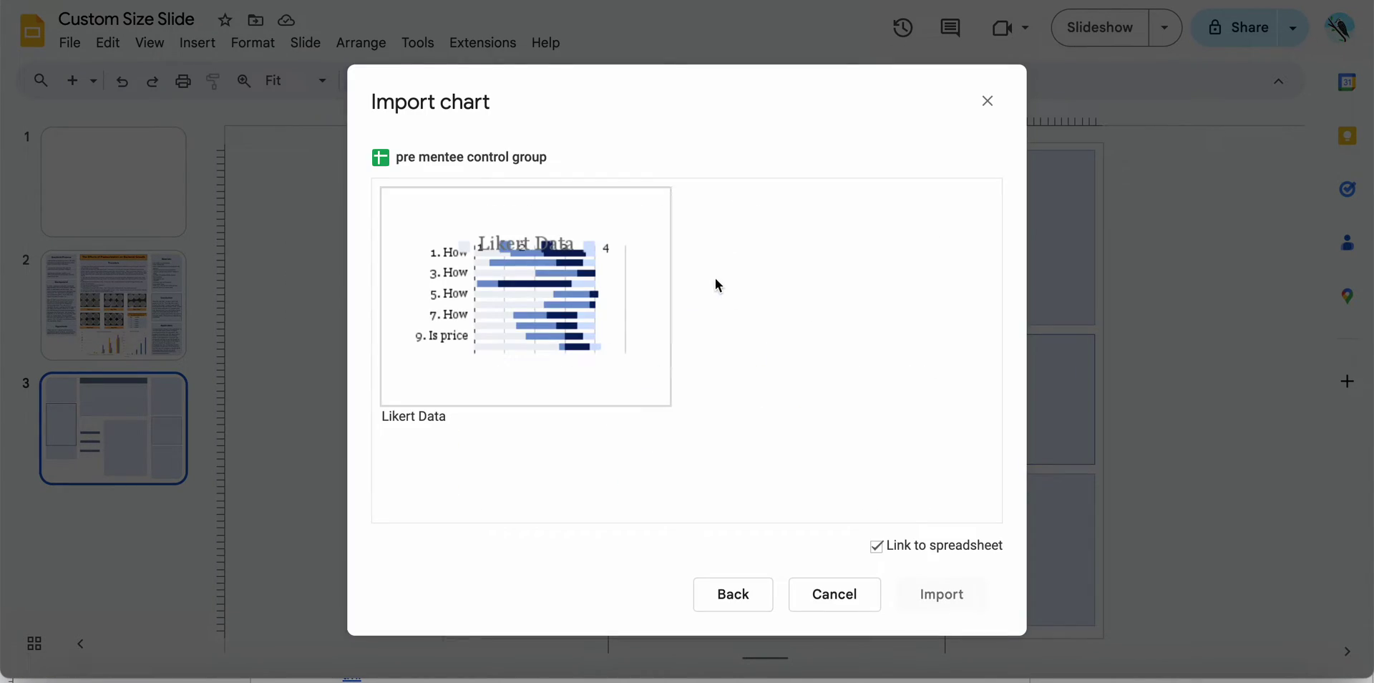
pyautogui.click(609, 367)
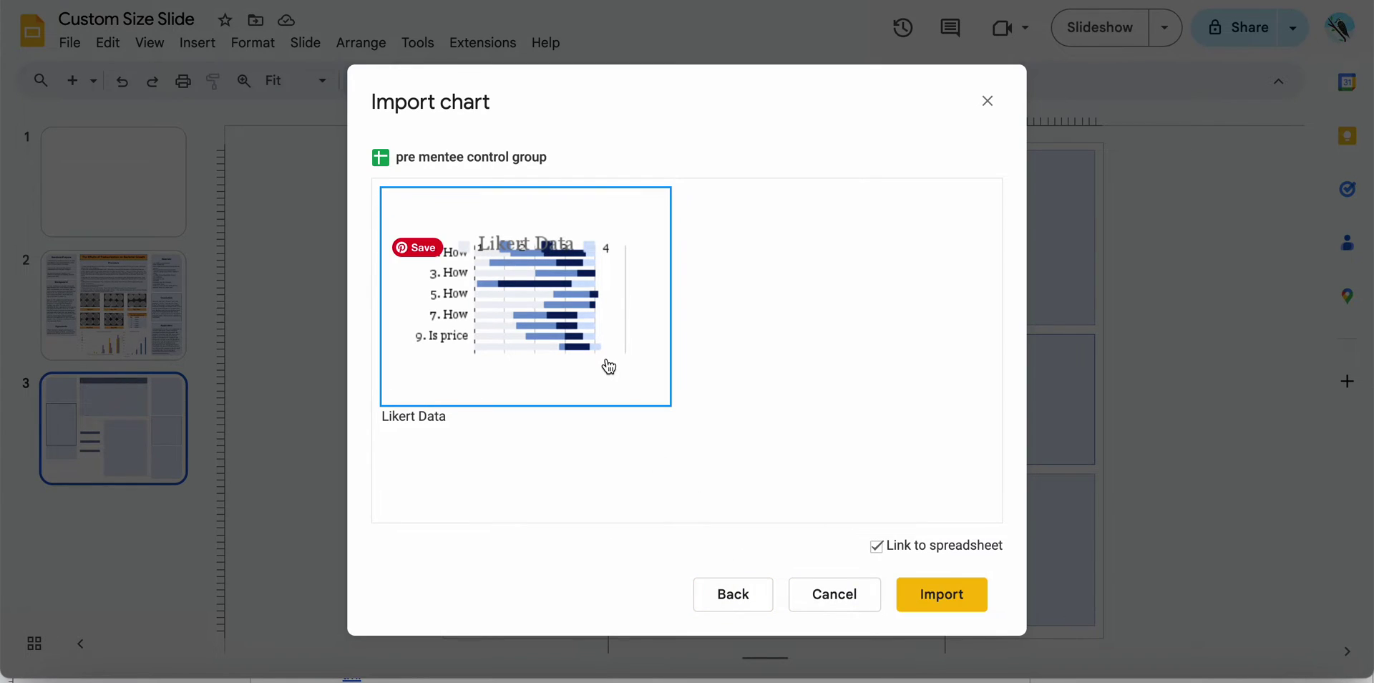
pyautogui.click(929, 595)
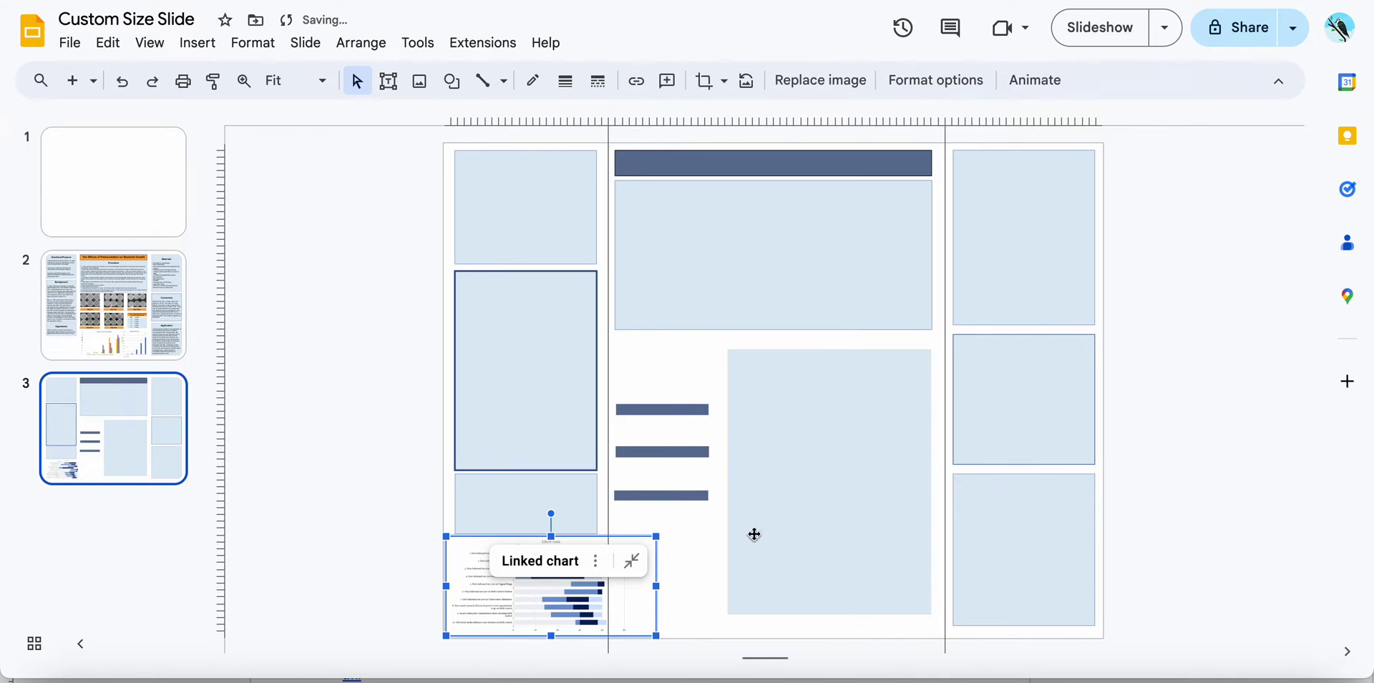
# Move the Likert chart onto the lower part of the large centre box and widen that box slightly at its left edge
pyautogui.click(773, 558)
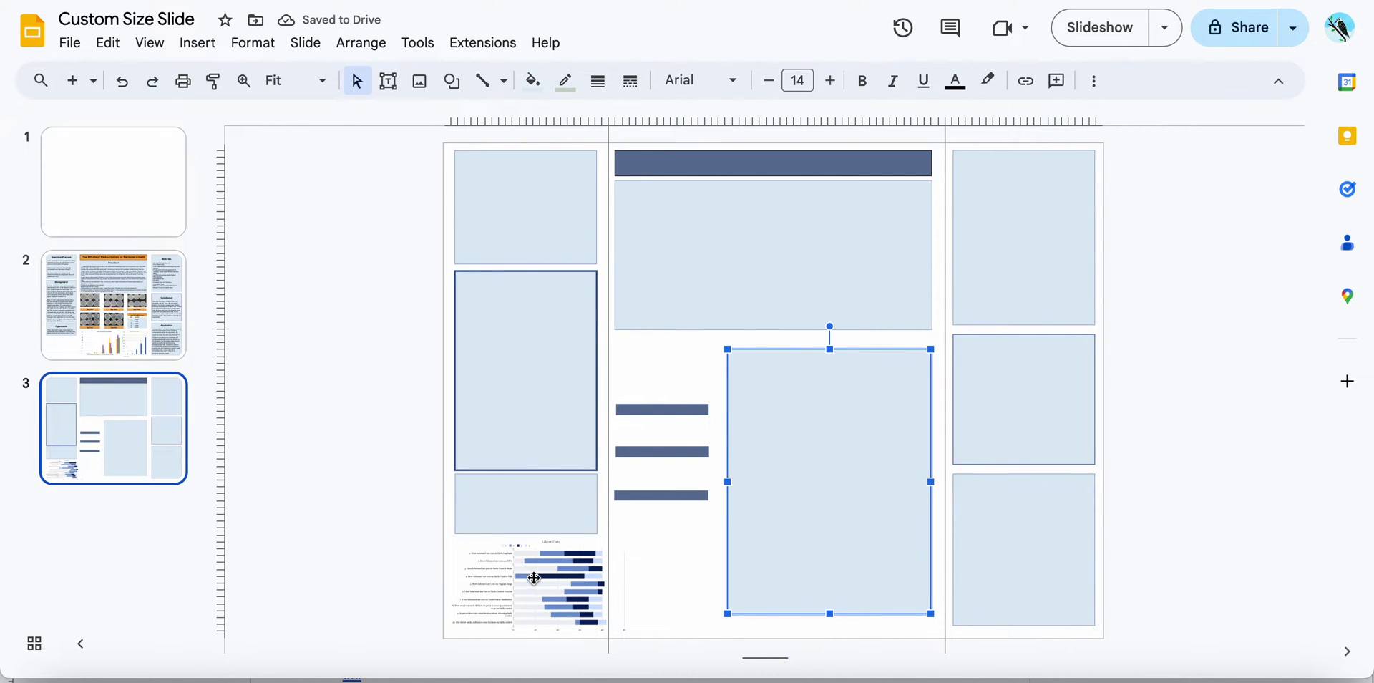
pyautogui.click(534, 578)
pyautogui.moveTo(522, 593); pyautogui.dragTo(803, 552)
pyautogui.click(819, 395)
pyautogui.moveTo(729, 478); pyautogui.dragTo(721, 482)
pyautogui.click(779, 557)
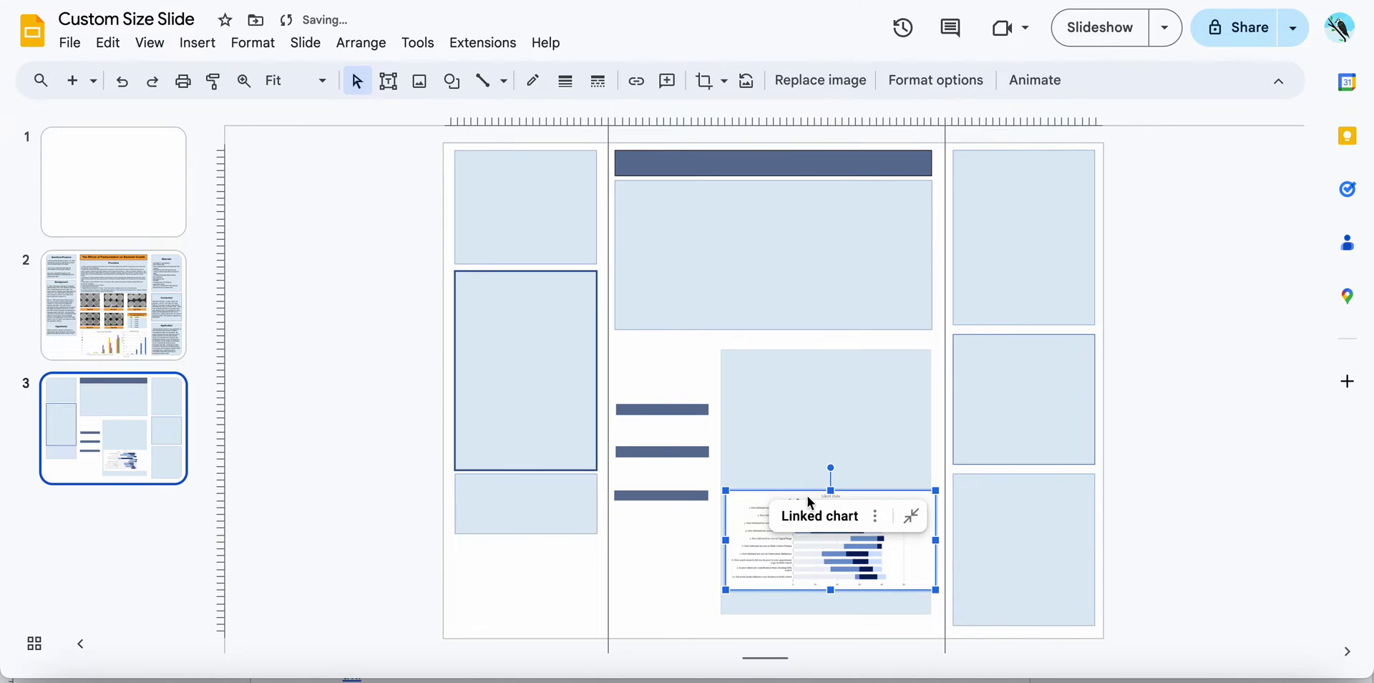
# Move the Likert chart up to about the middle of the large lower centre box, lined up with the box's sides
pyautogui.click(932, 360)
pyautogui.click(900, 570)
pyautogui.moveTo(742, 506); pyautogui.dragTo(741, 459)
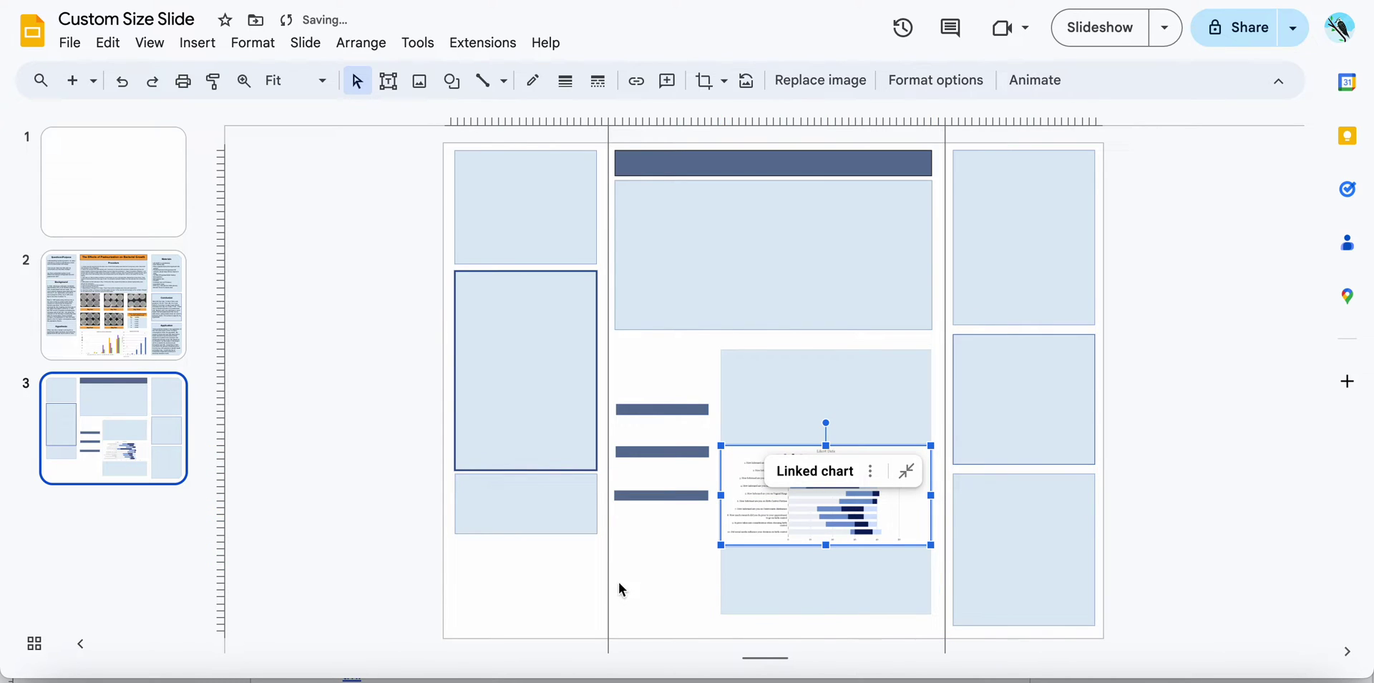
pyautogui.click(652, 578)
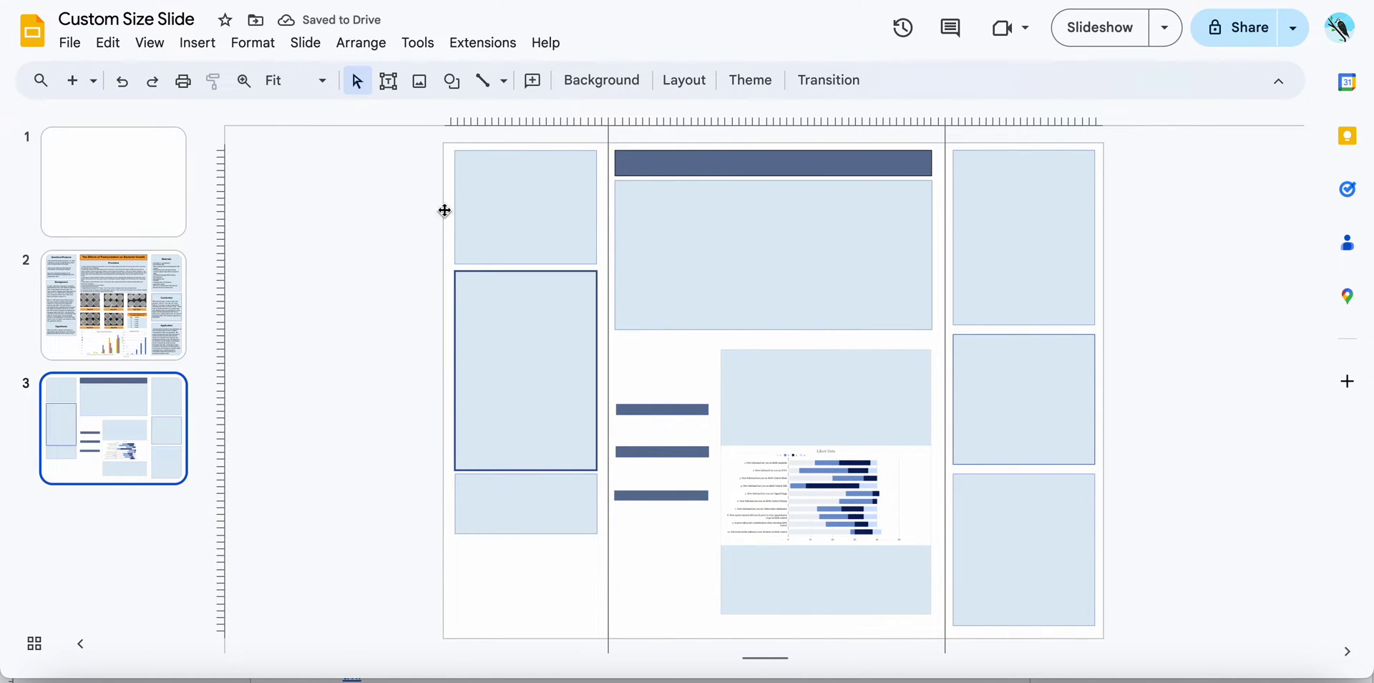
# Inspect the Likert chart and the box around it at 75% zoom, and return to viewing the whole slide
pyautogui.click(323, 85)
pyautogui.click(287, 194)
pyautogui.scroll(-10, 623, 441)
pyautogui.hscroll(3, 625, 440)
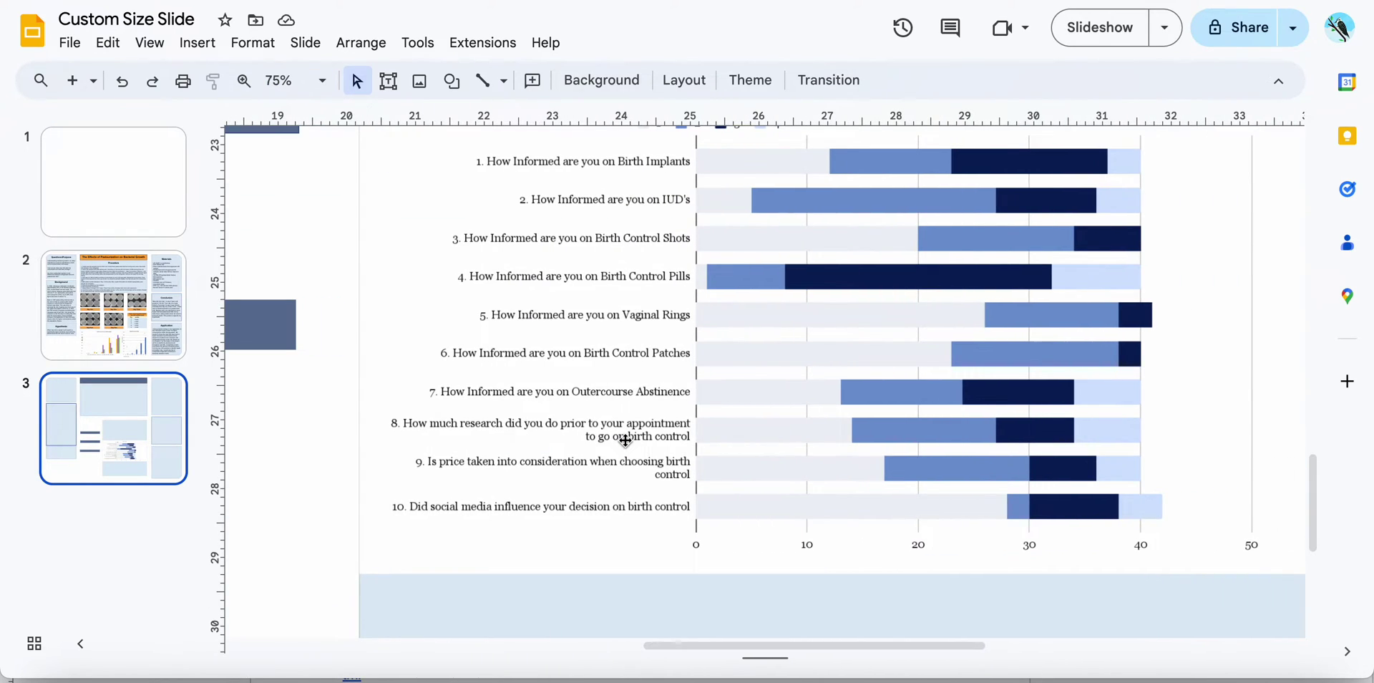
pyautogui.scroll(7, 625, 439)
pyautogui.scroll(-12, 625, 440)
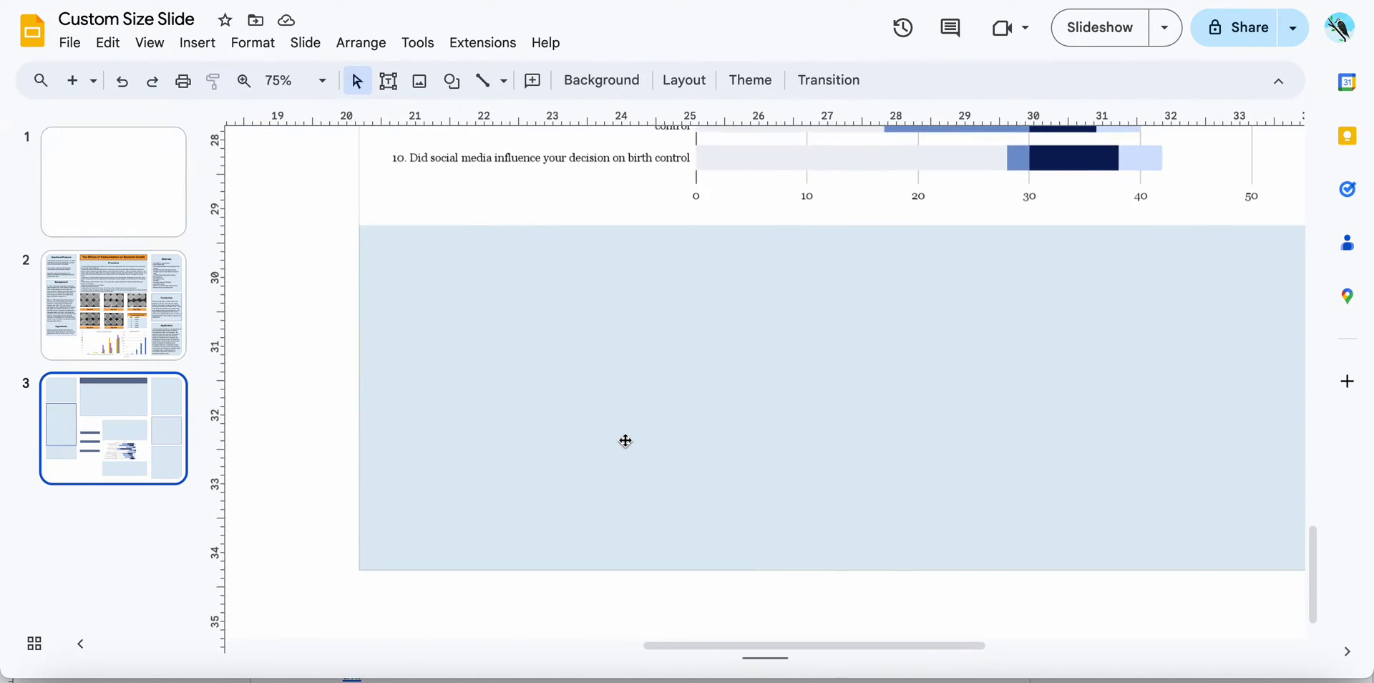
pyautogui.scroll(6, 625, 441)
pyautogui.hscroll(-4, 625, 441)
pyautogui.hscroll(-5, 625, 439)
pyautogui.click(322, 81)
pyautogui.click(299, 120)
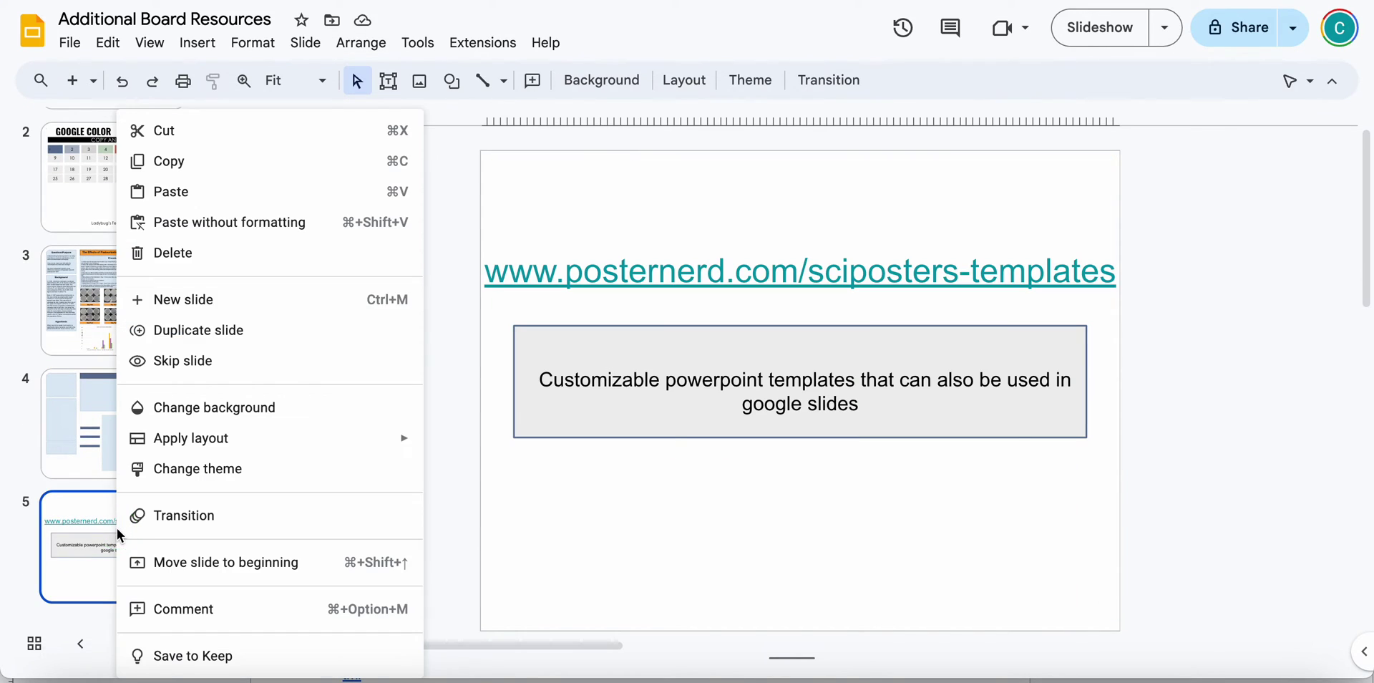
# Copy the posternerd templates link slide from the Additional Board Resources deck to the end of the Custom Size Slide deck, and clear the vertical guides
pyautogui.click(176, 165)
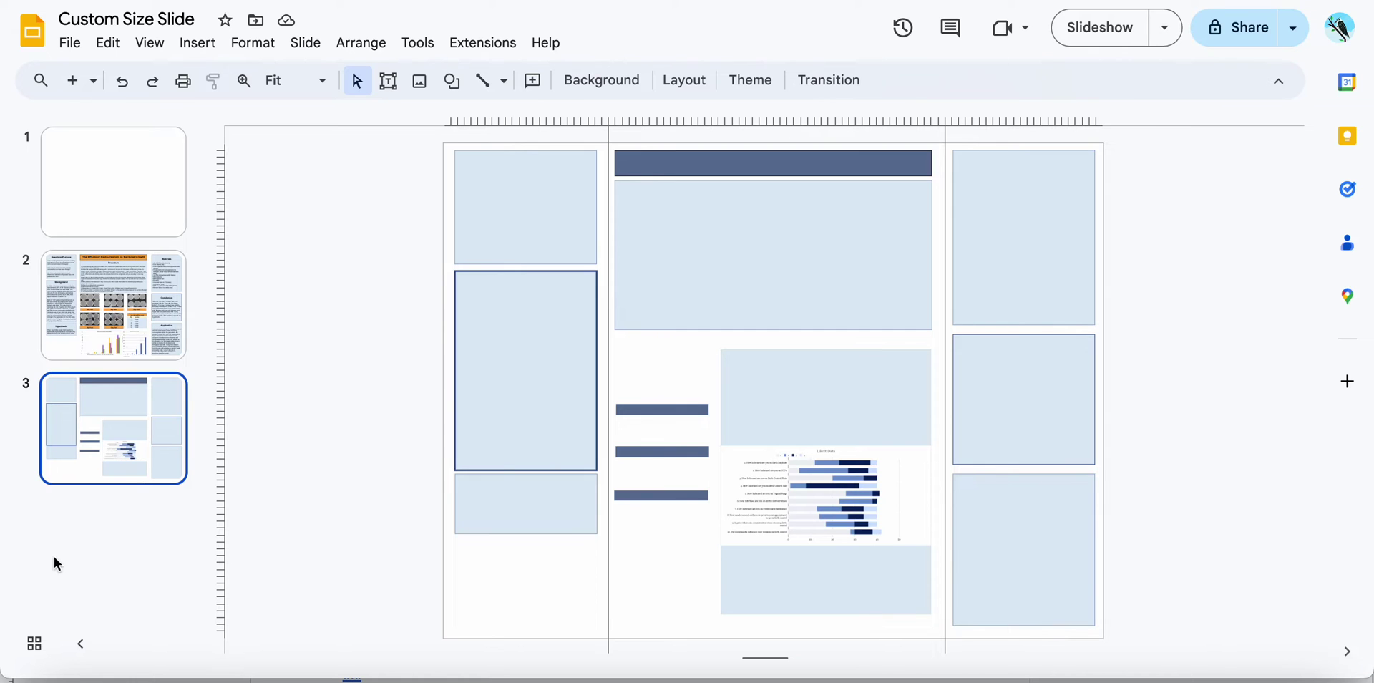
pyautogui.rightClick(57, 555)
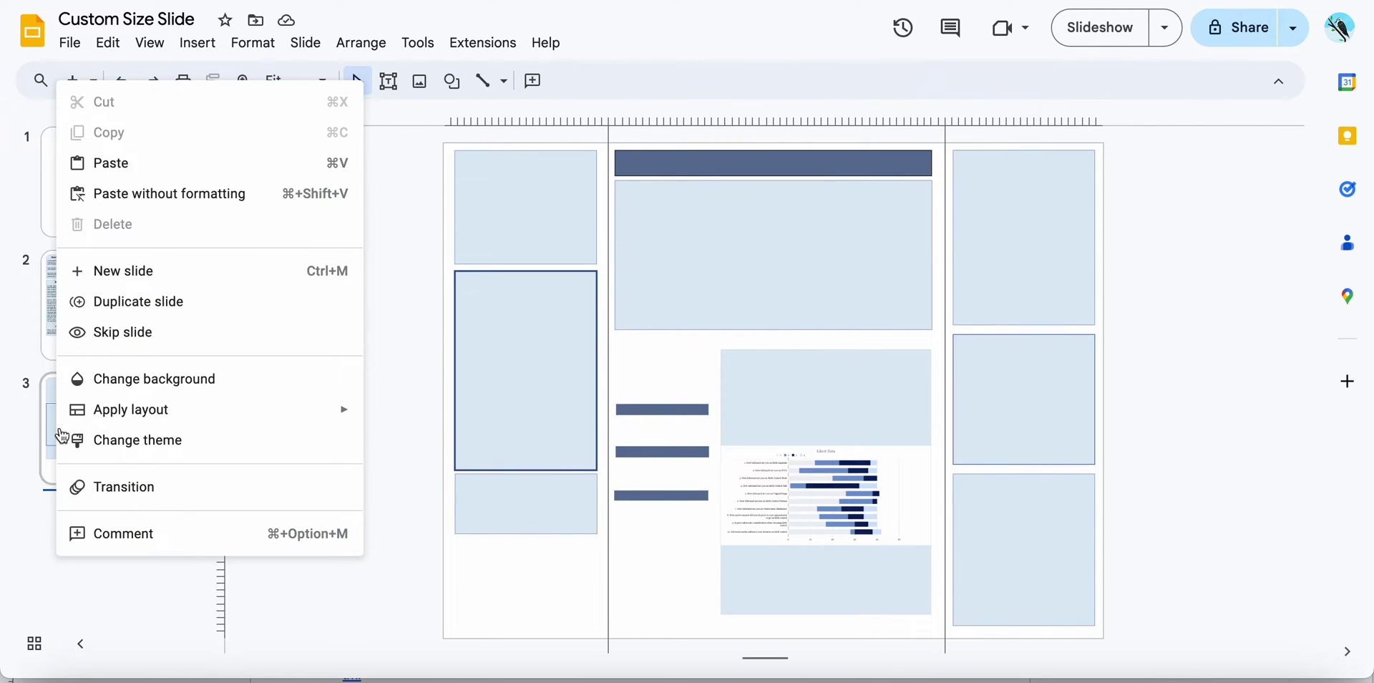
pyautogui.click(132, 170)
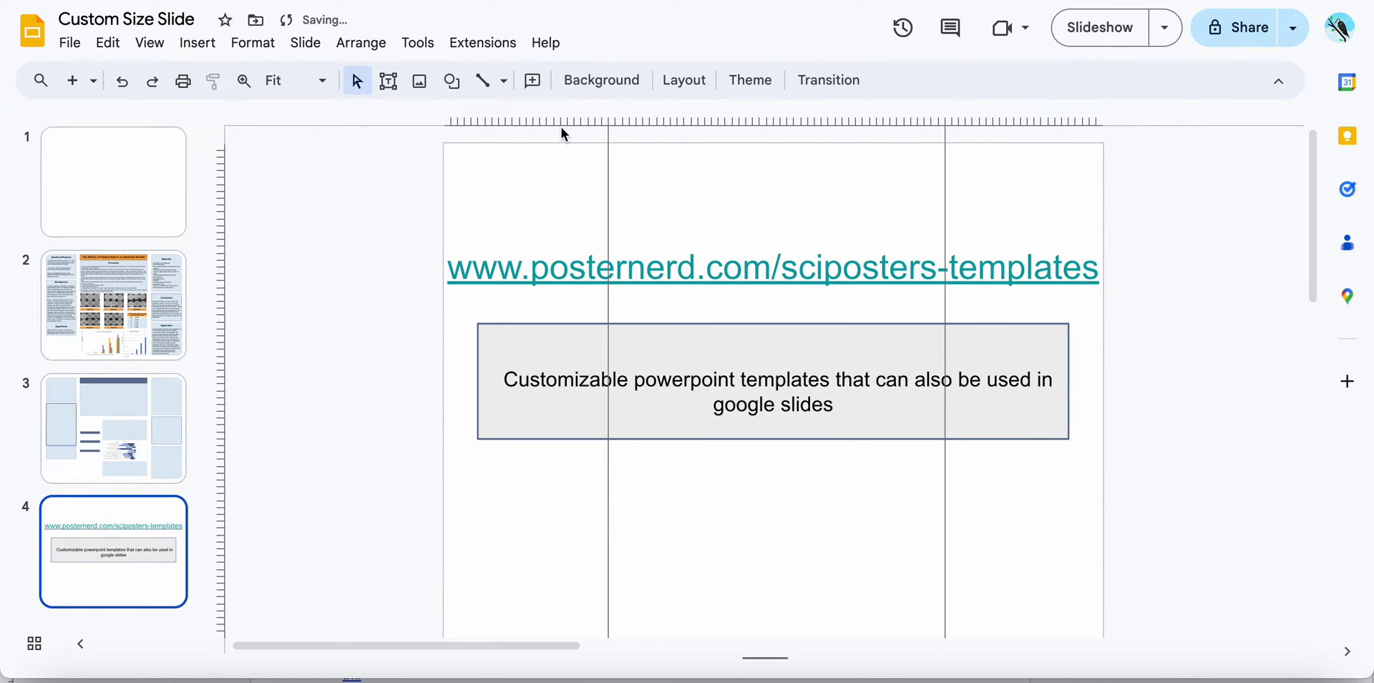
pyautogui.rightClick(561, 126)
pyautogui.click(563, 216)
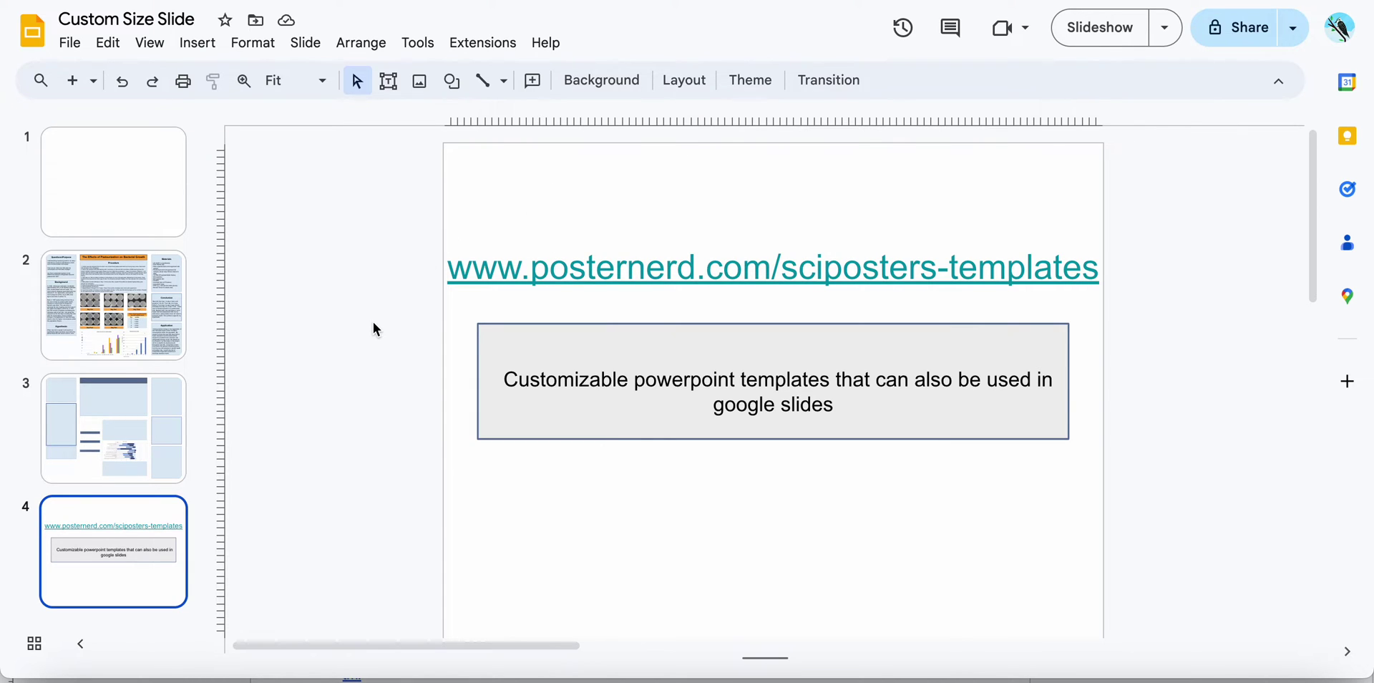
# Open the posternerd.com/sciposters-templates link from the slide and browse the gallery of scientific poster PowerPoint templates
pyautogui.click(565, 277)
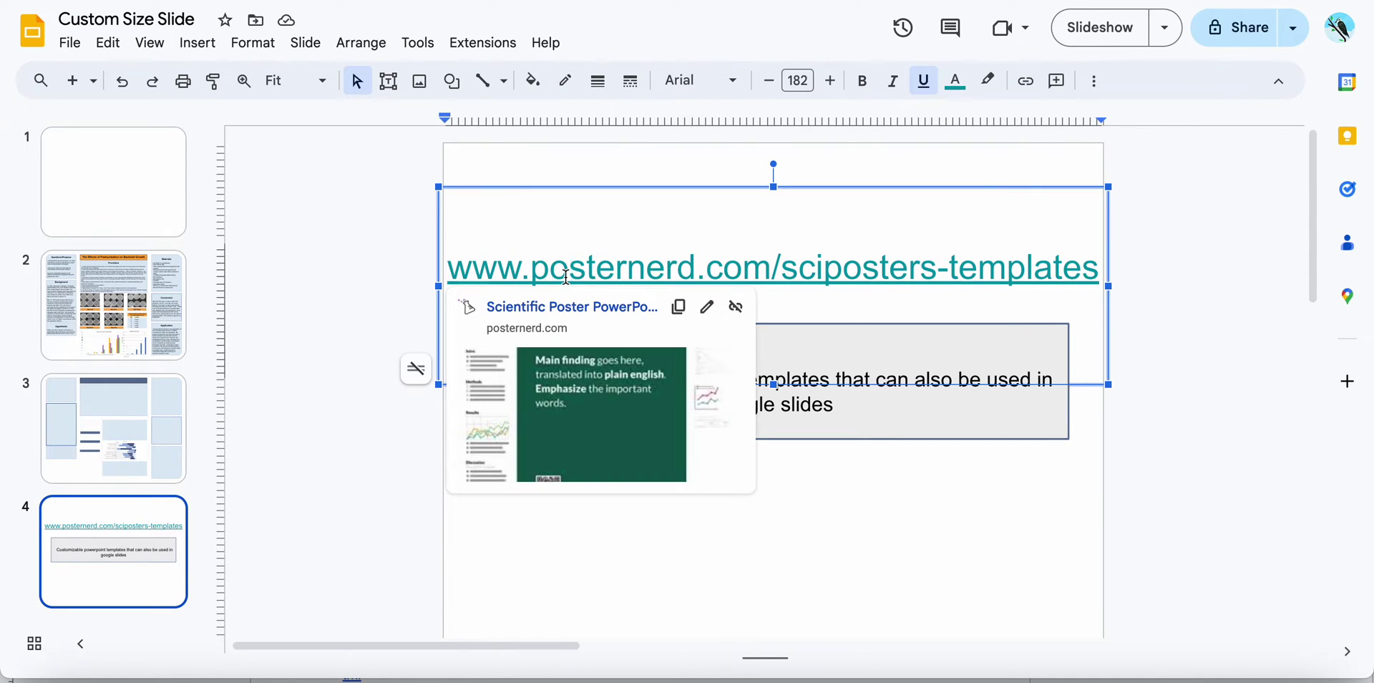
pyautogui.click(602, 308)
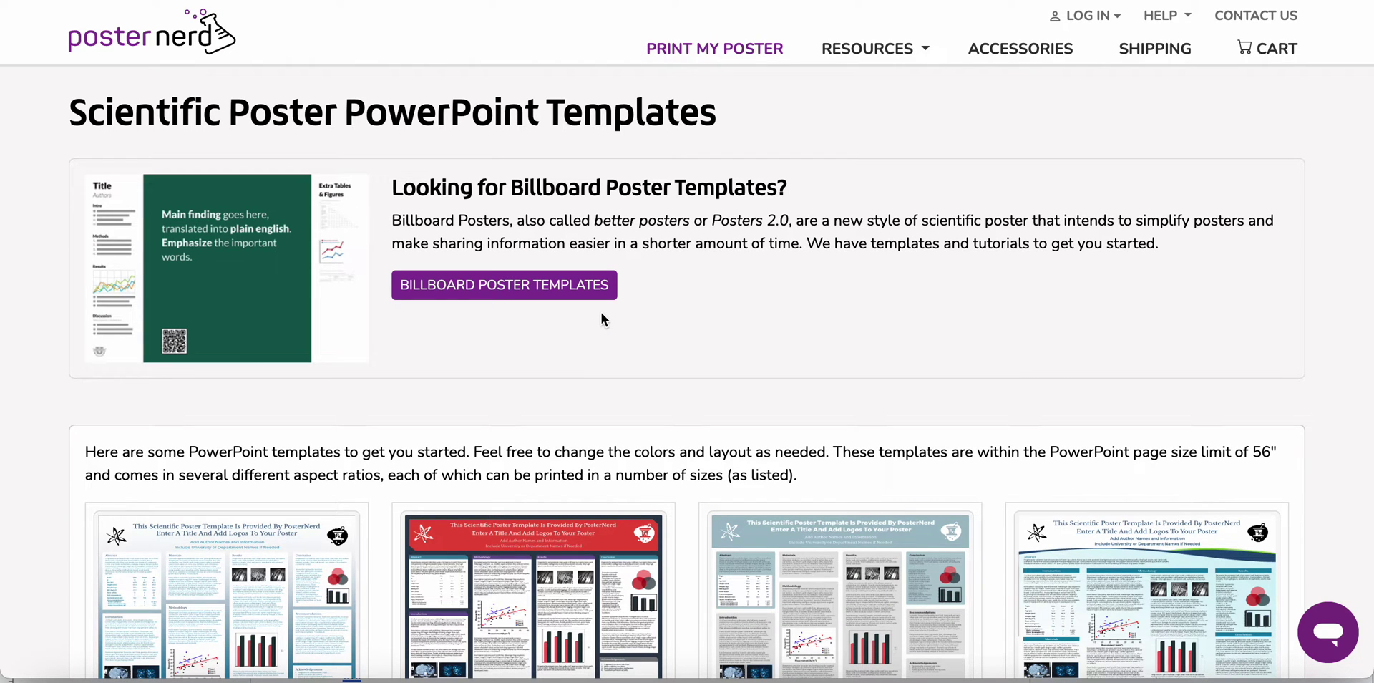
pyautogui.scroll(-2, 751, 408)
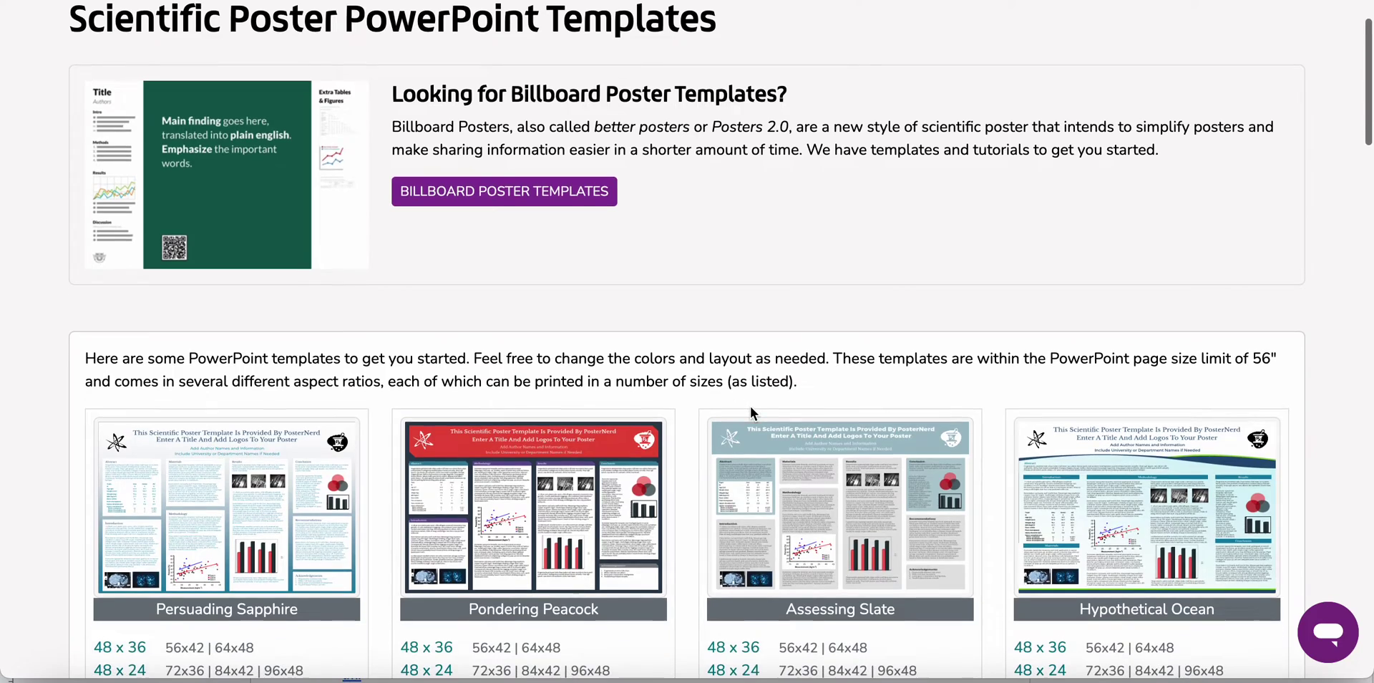
pyautogui.scroll(-4, 751, 406)
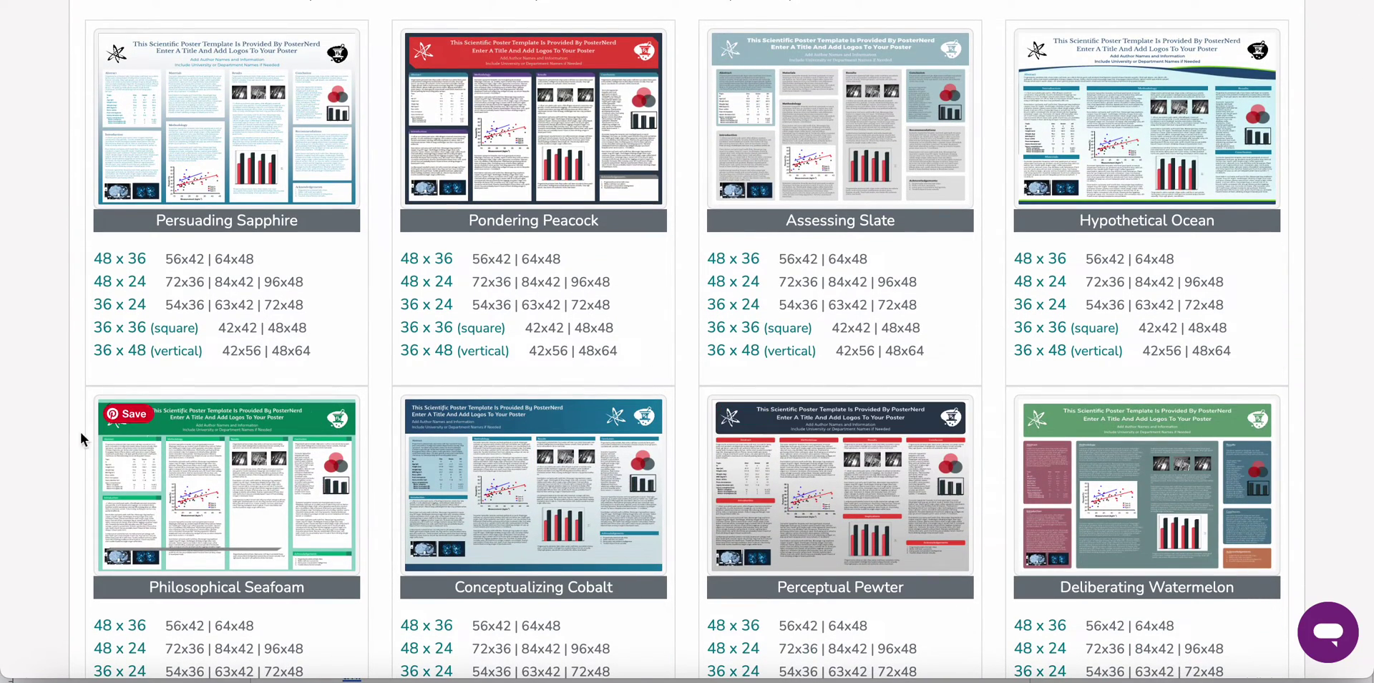
pyautogui.scroll(-2, 45, 444)
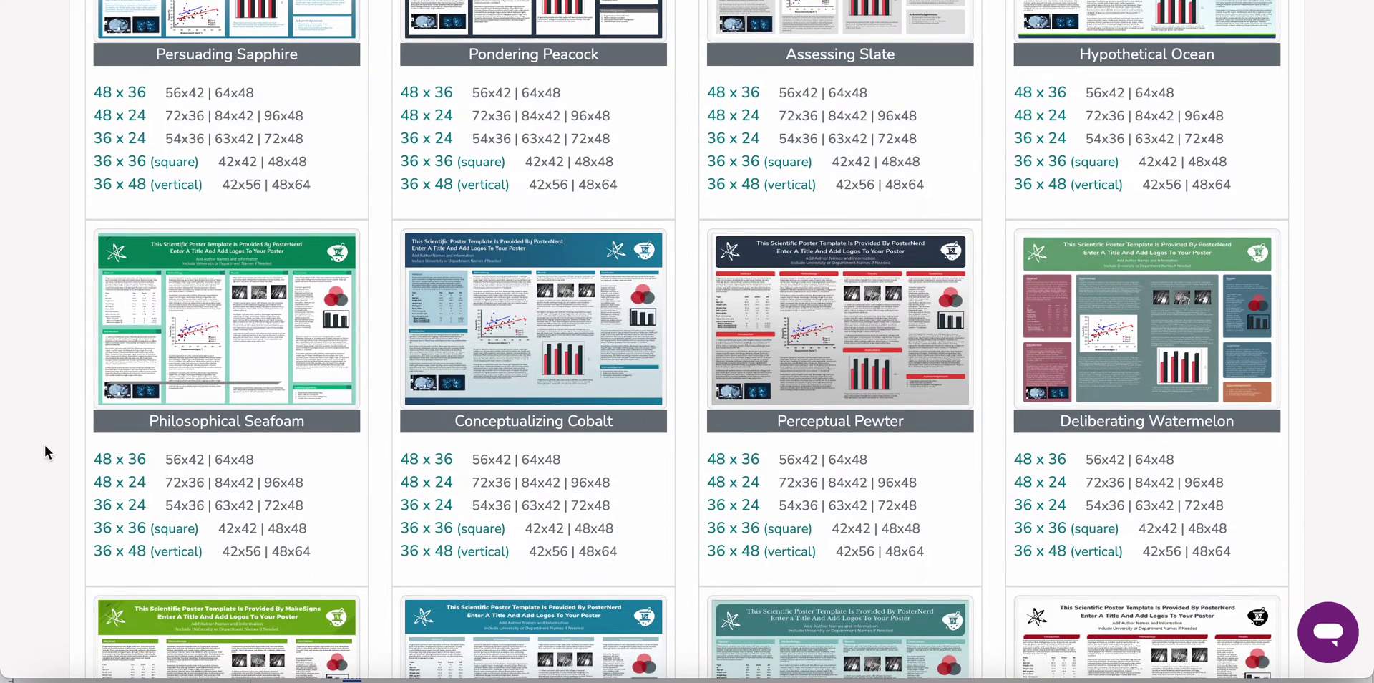
pyautogui.scroll(-1, 44, 445)
pyautogui.scroll(-1, 44, 444)
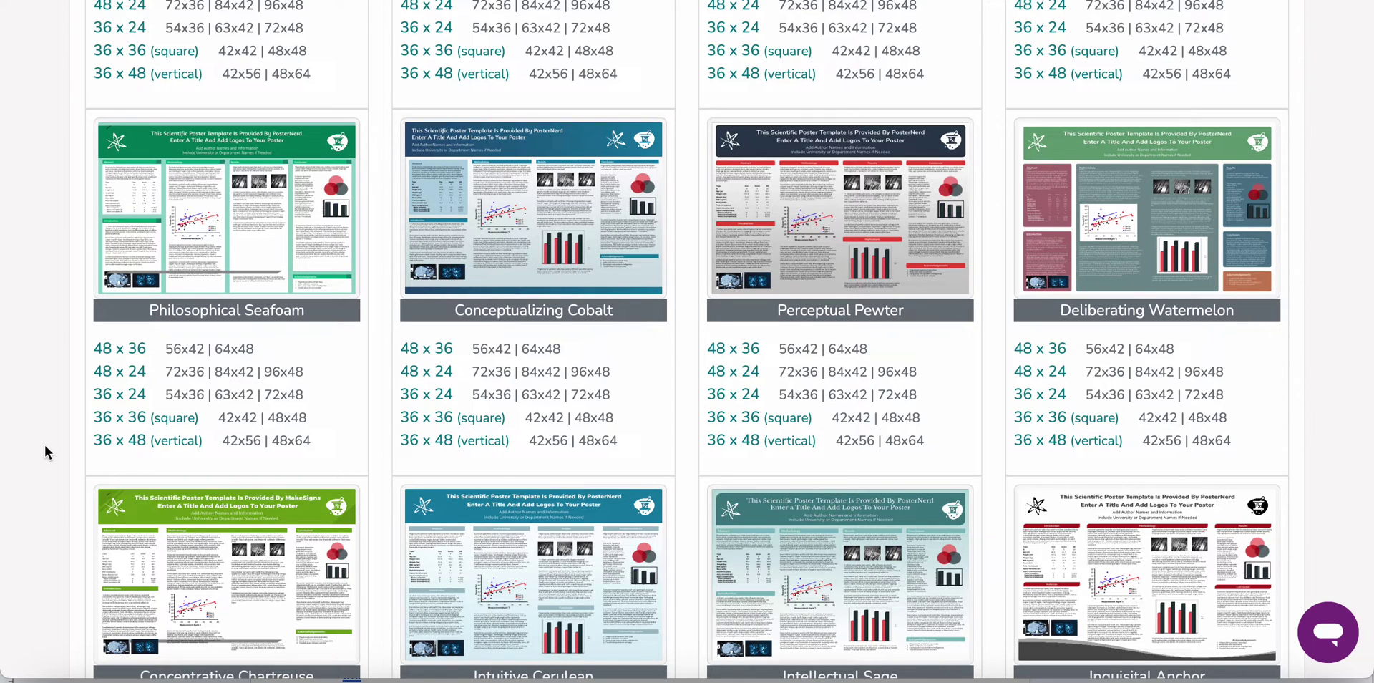
pyautogui.scroll(-8, 44, 444)
pyautogui.scroll(-8, 45, 444)
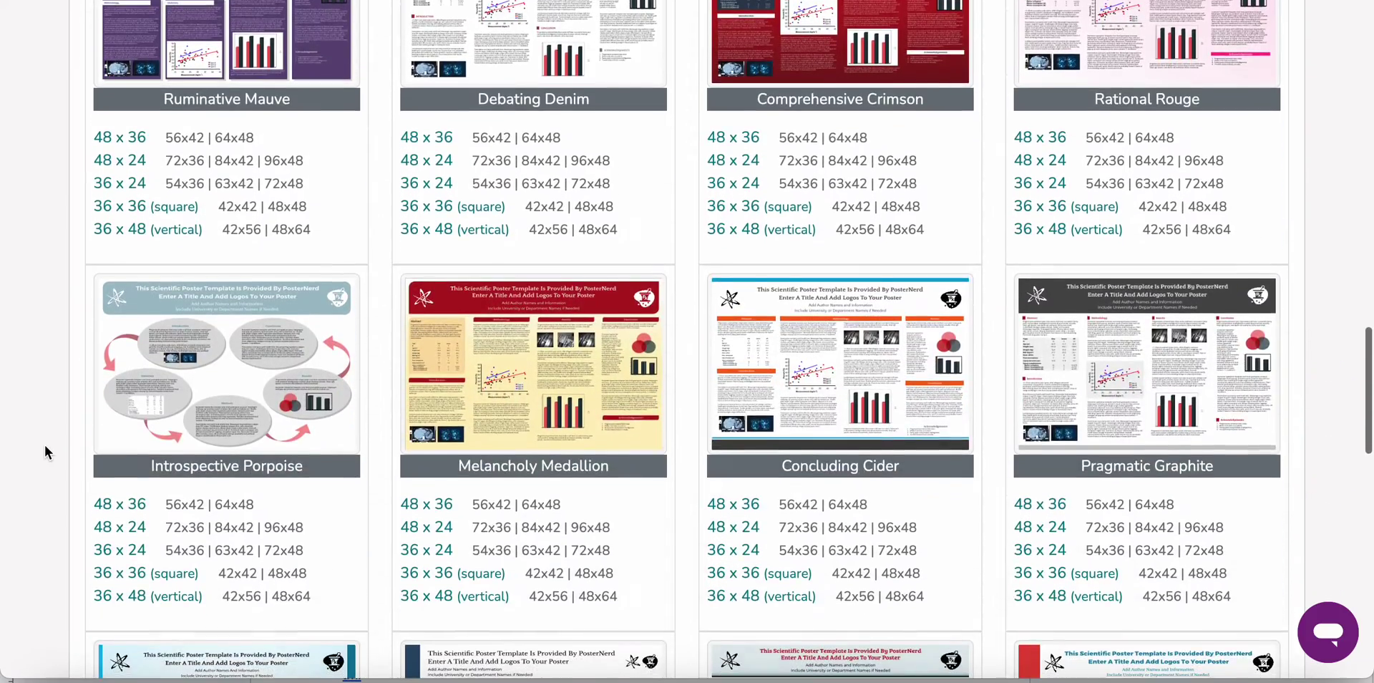
pyautogui.scroll(-5, 44, 445)
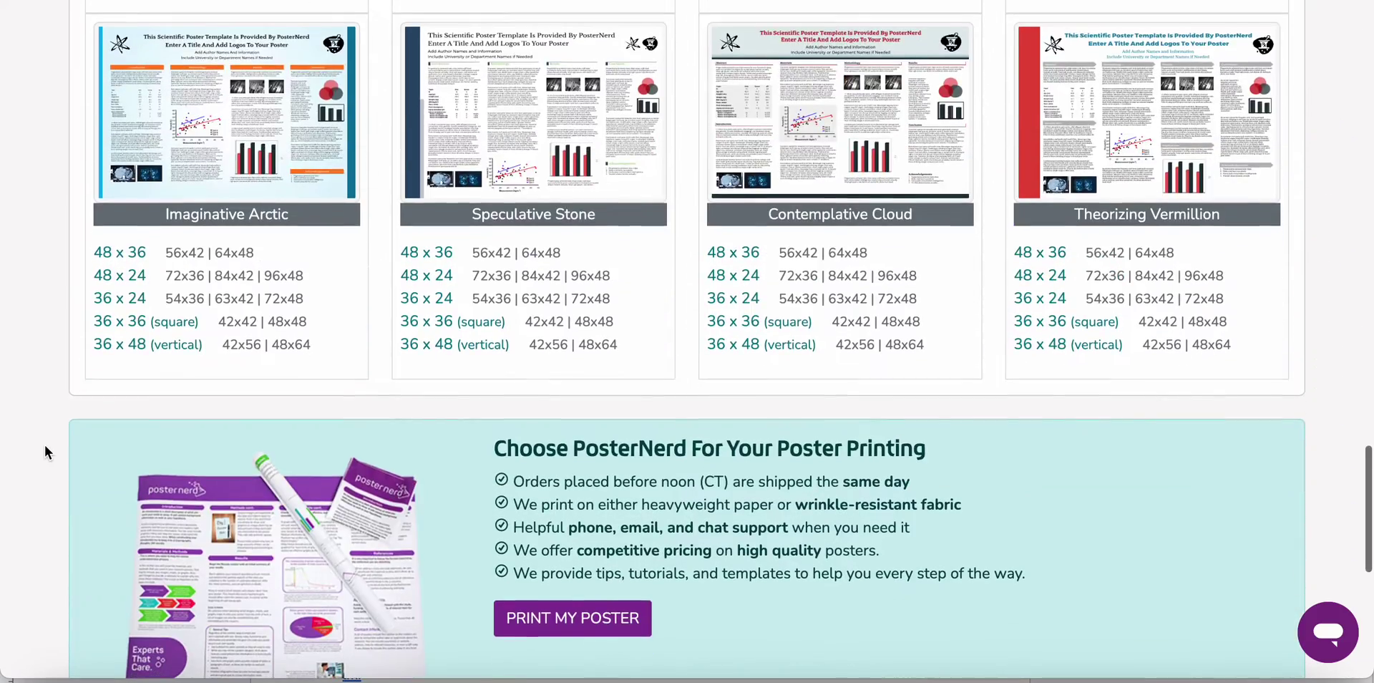
pyautogui.scroll(11, 44, 444)
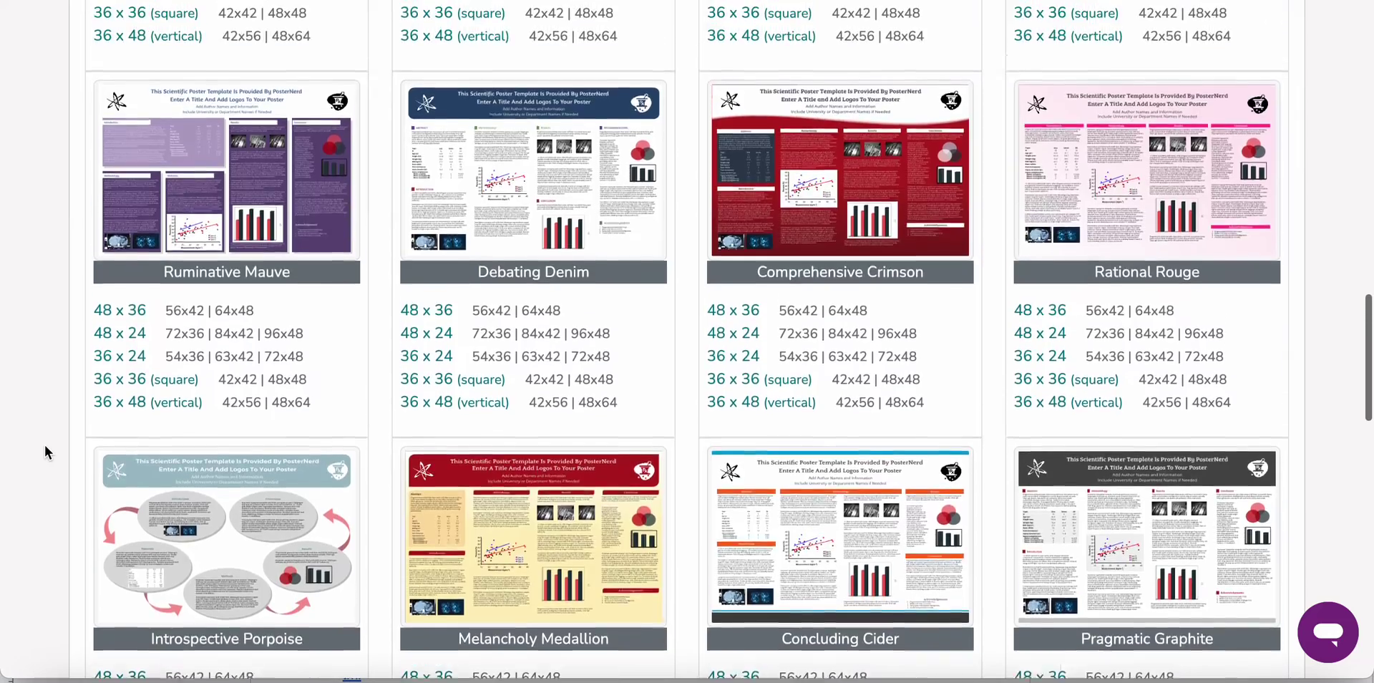
pyautogui.scroll(2, 45, 451)
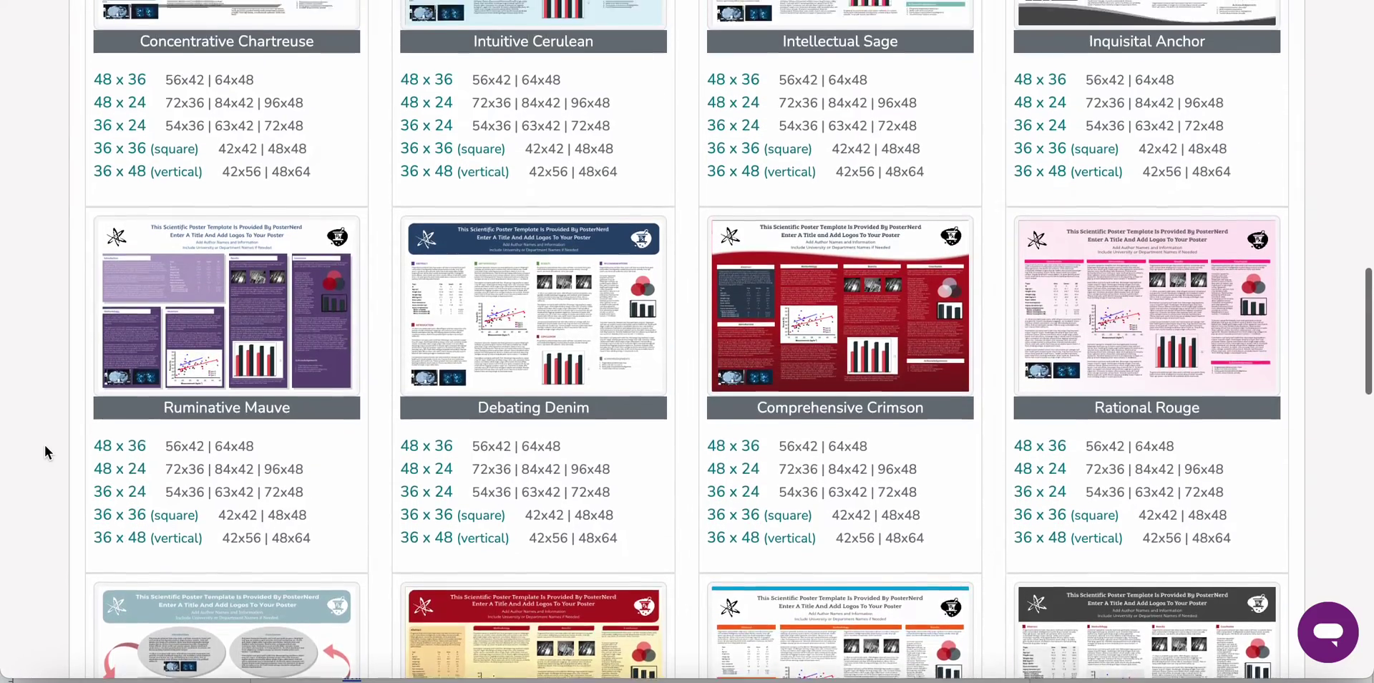
pyautogui.scroll(14, 45, 451)
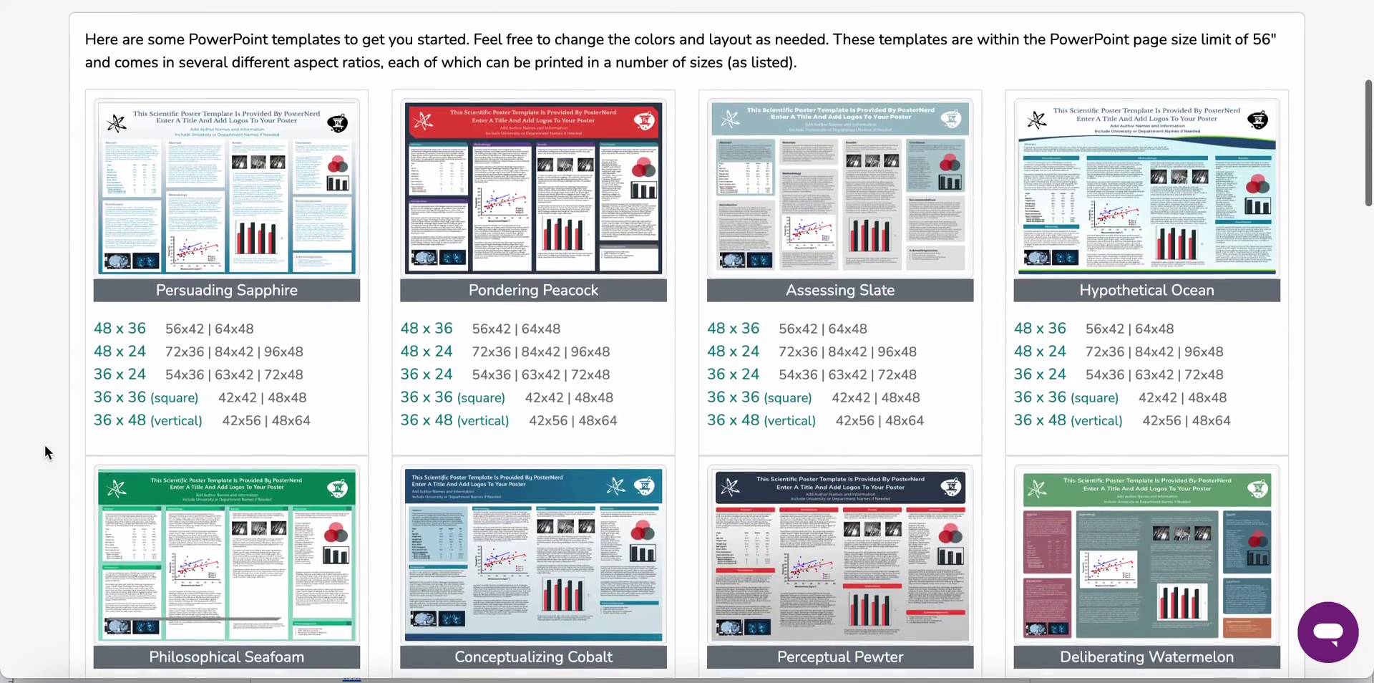
pyautogui.scroll(6, 45, 451)
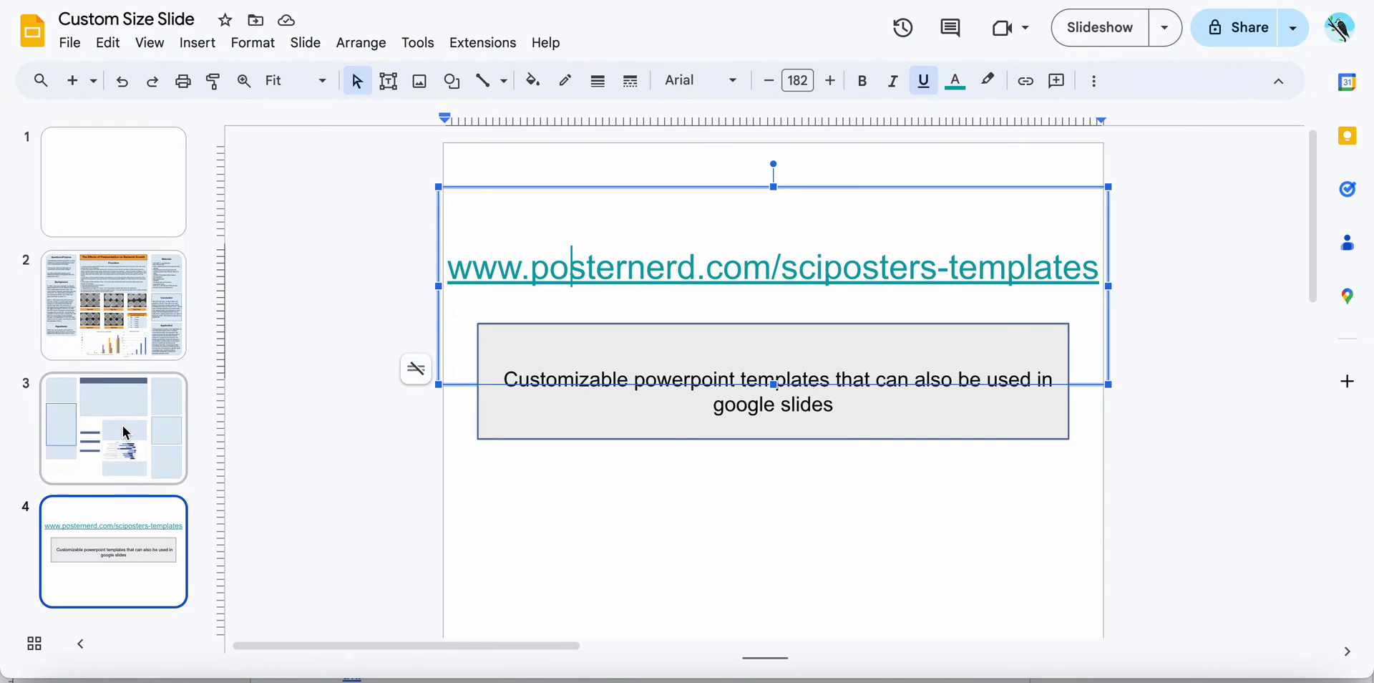
# Go back to the template slide and open the fill colour choices for the upper box in the left column
pyautogui.click(122, 432)
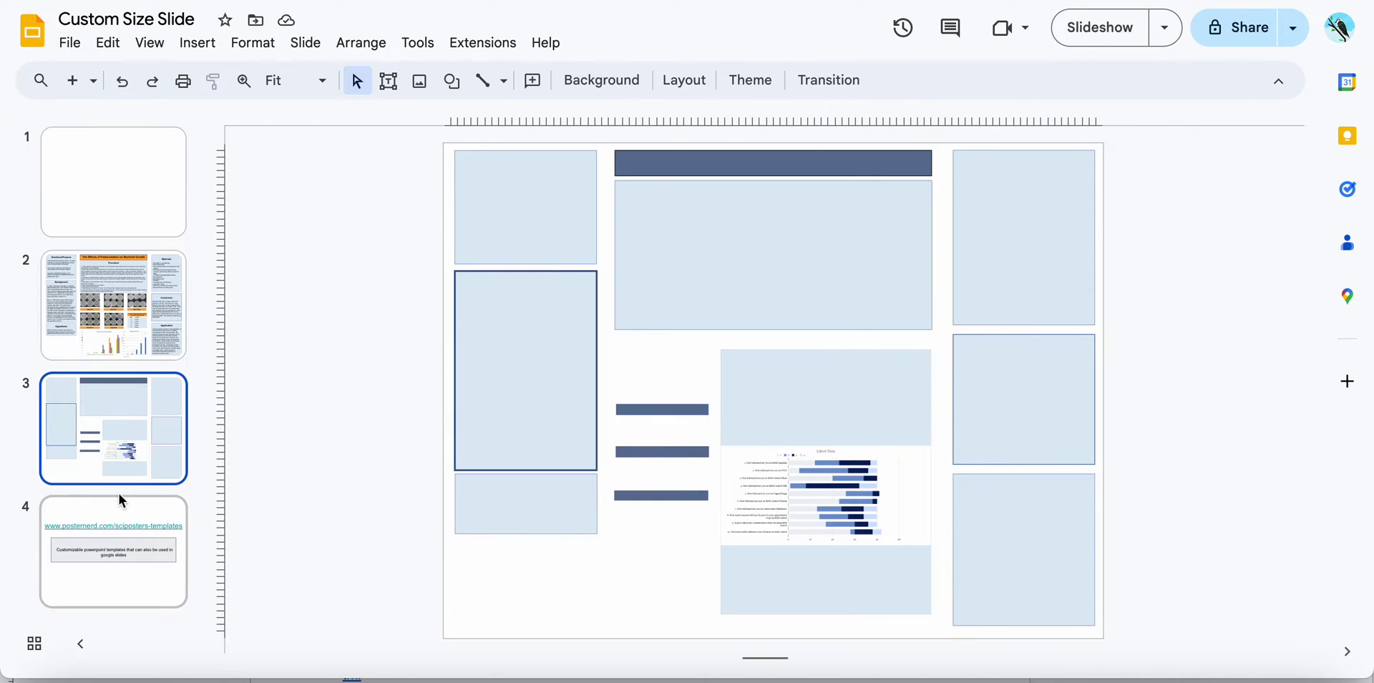
pyautogui.click(556, 236)
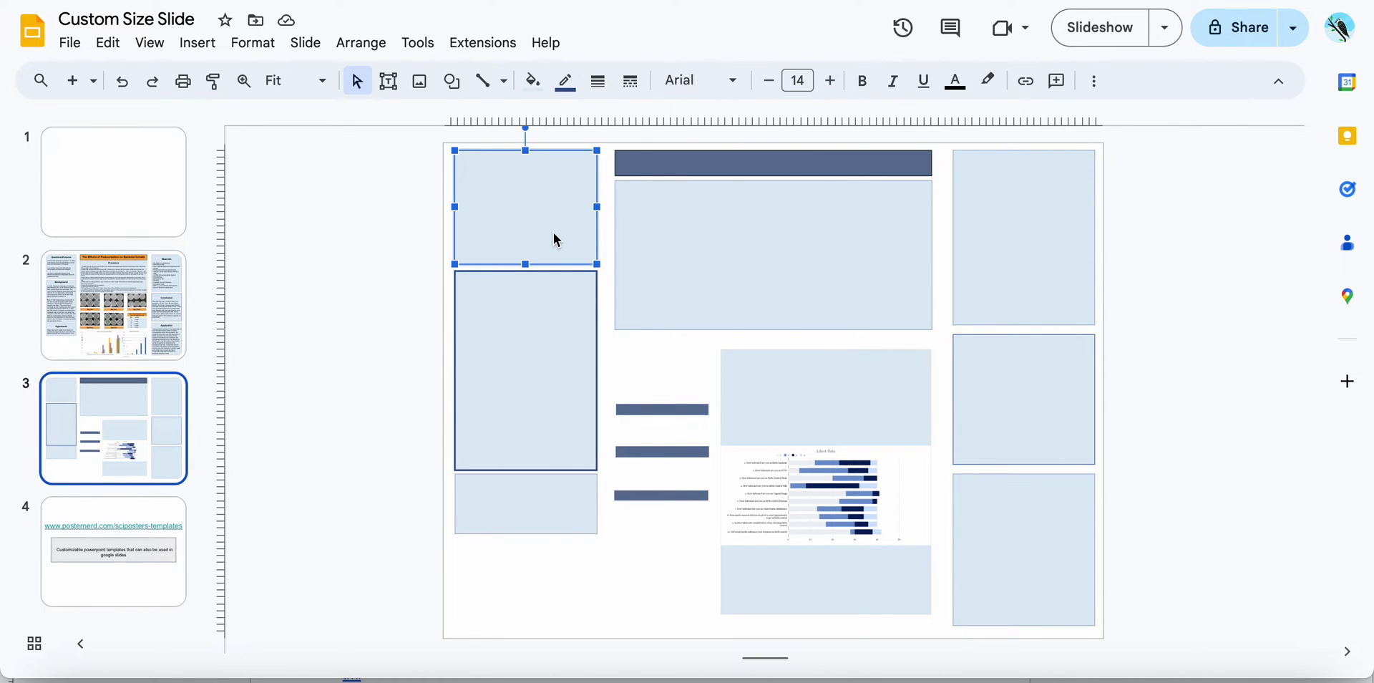
pyautogui.click(541, 95)
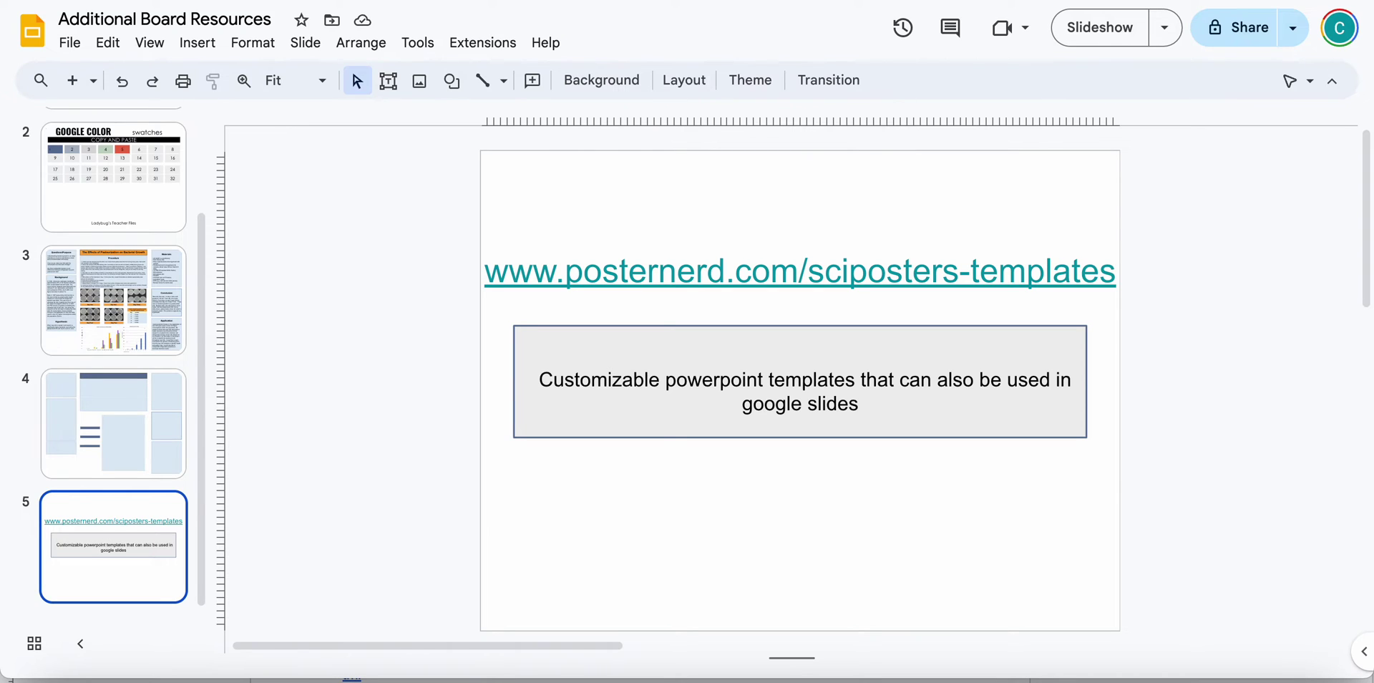
# Copy the Google Color swatches slide from the Additional Board Resources deck and paste it after the bacterial growth example slide in Custom Size Slide
pyautogui.rightClick(146, 191)
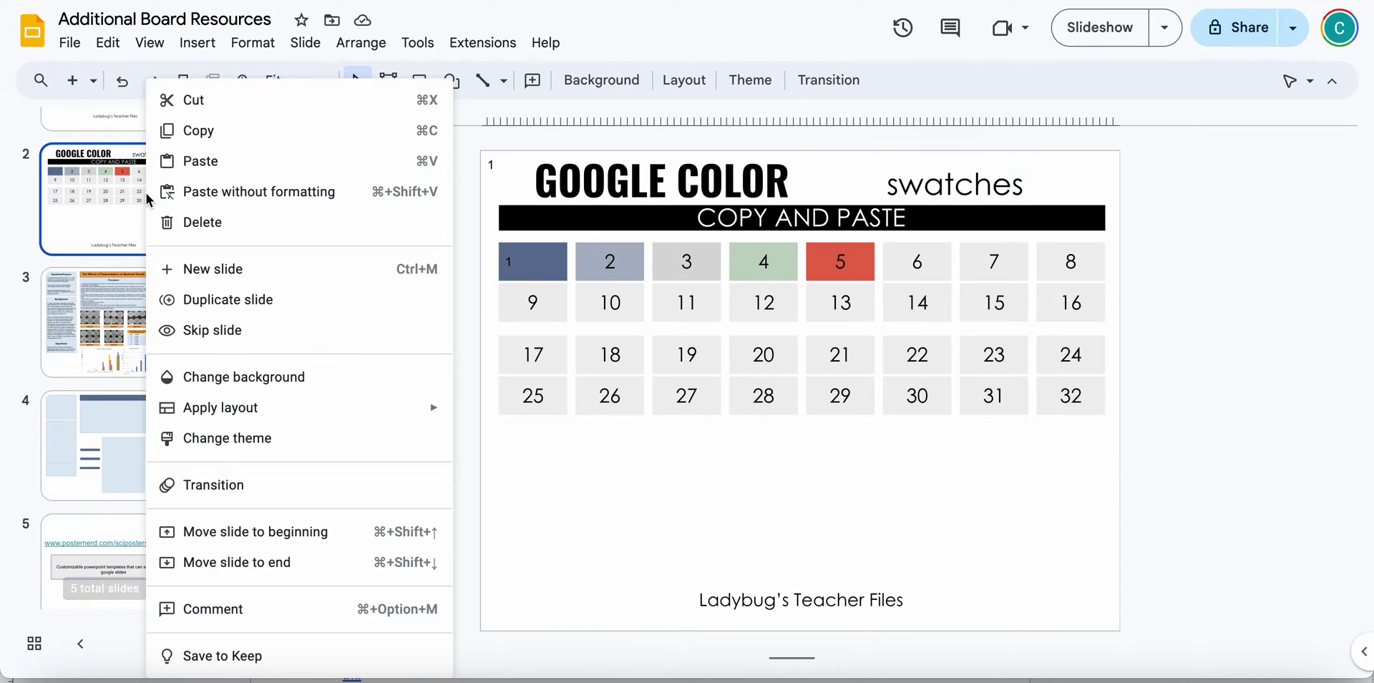
pyautogui.click(197, 134)
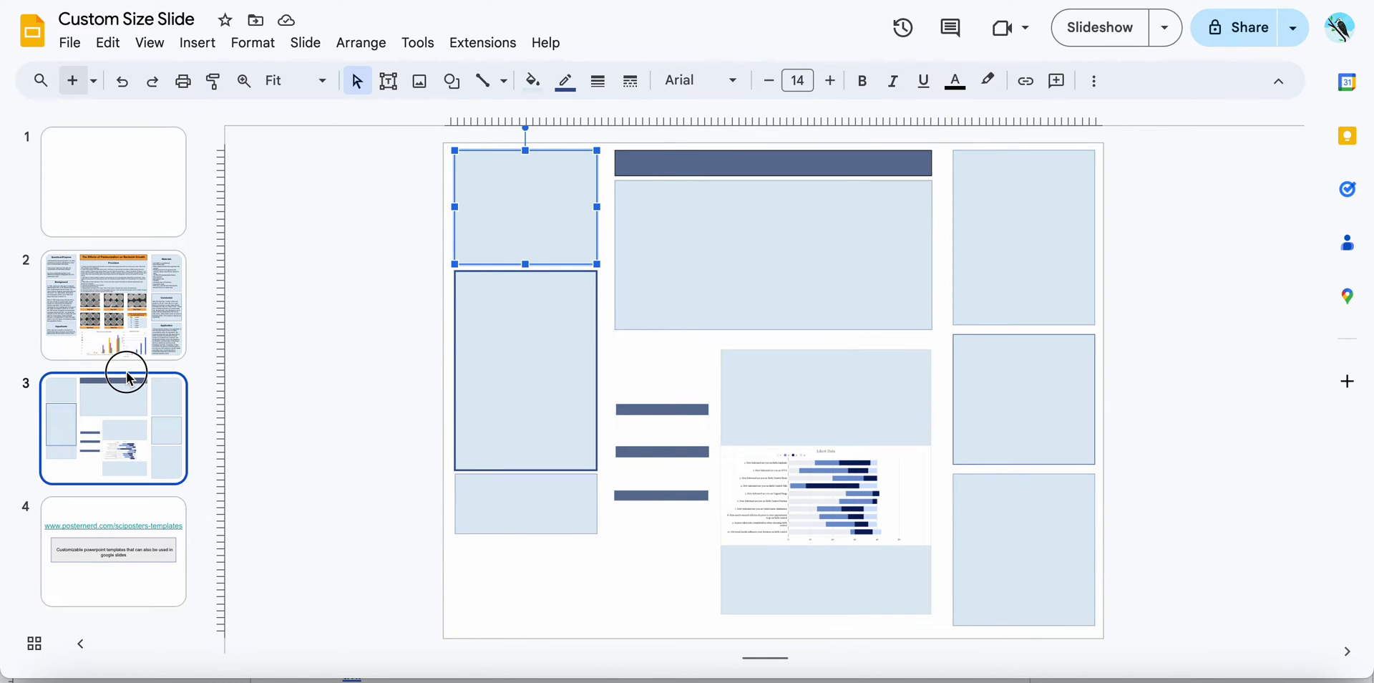
pyautogui.click(126, 369)
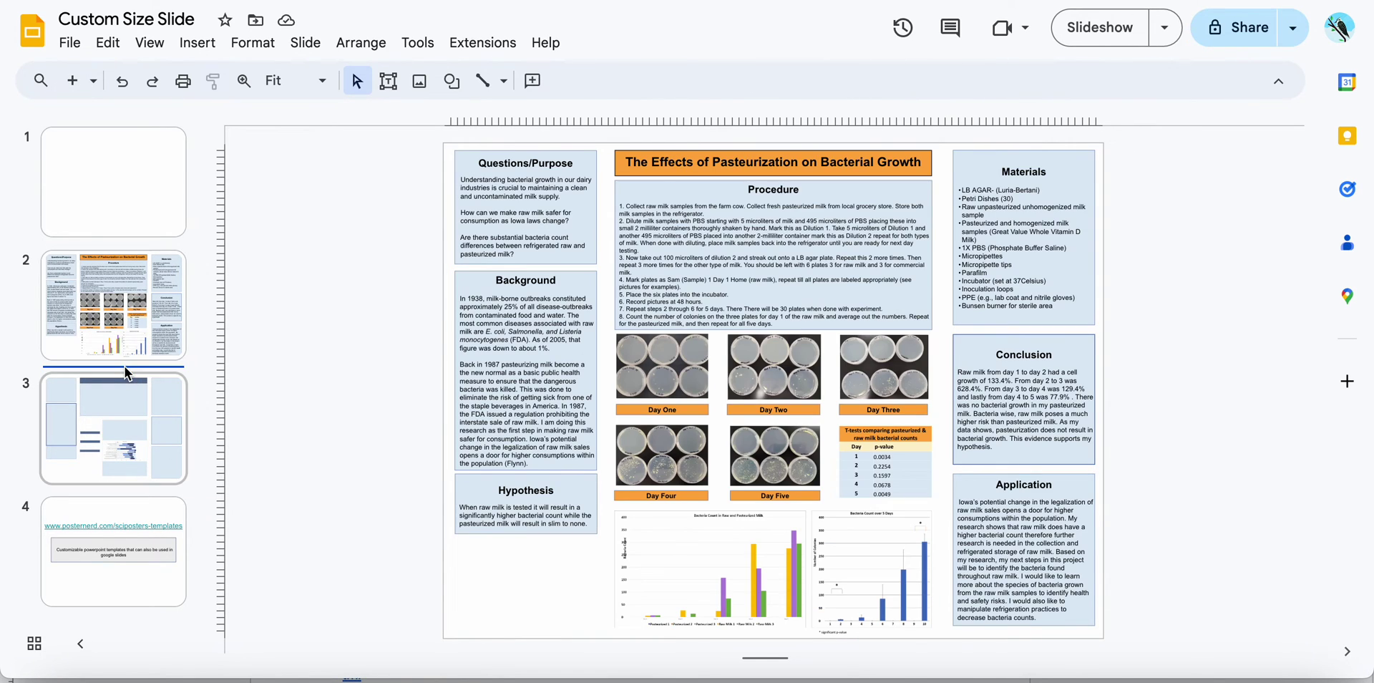
pyautogui.rightClick(125, 367)
pyautogui.click(175, 286)
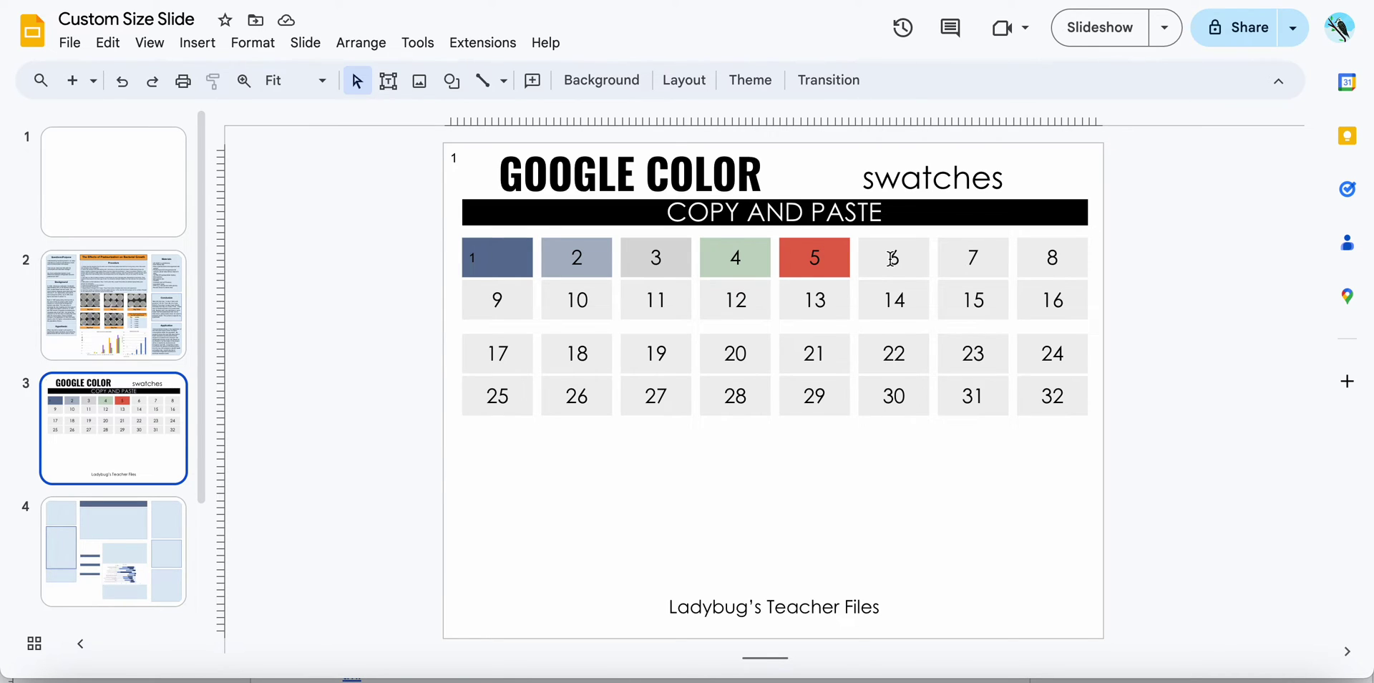
# Select swatch 6, and copy the Pine Needles hex code 436B5C from the comments on the Pinterest colour palette
pyautogui.click(892, 260)
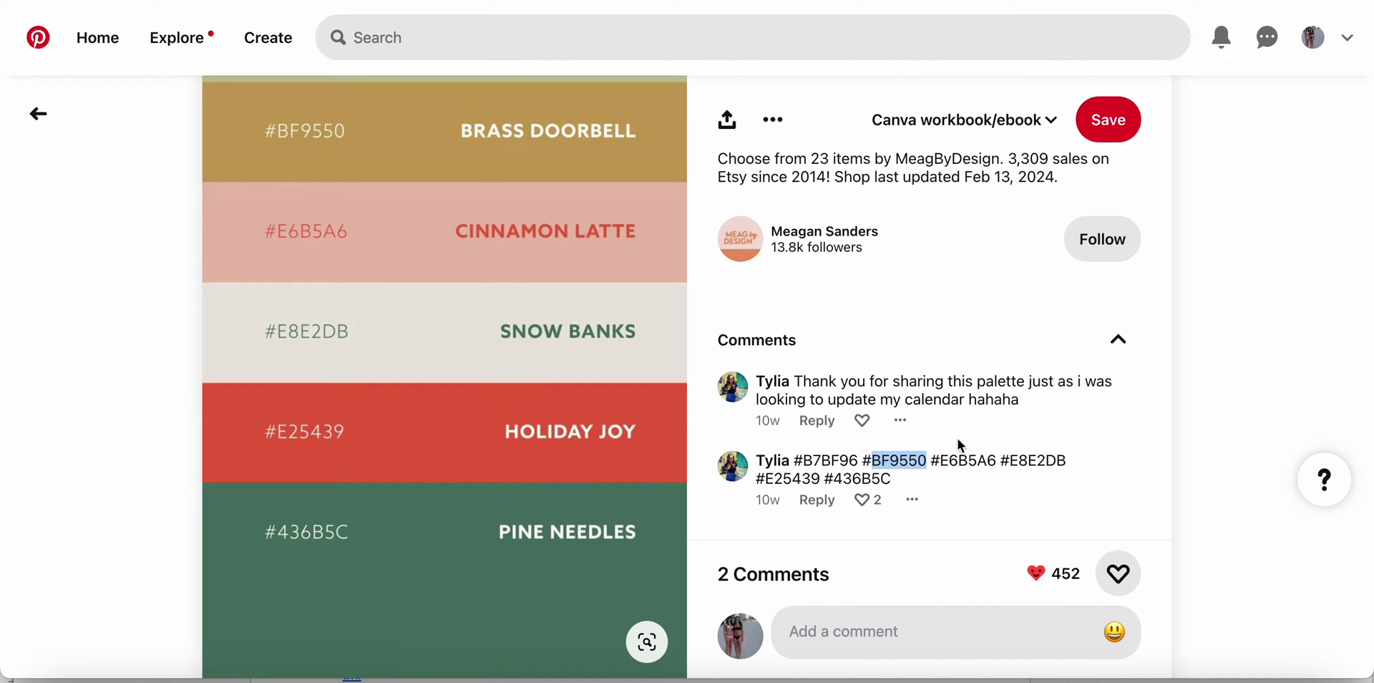
pyautogui.moveTo(834, 478); pyautogui.dragTo(891, 479)
pyautogui.rightClick(883, 478)
pyautogui.click(910, 480)
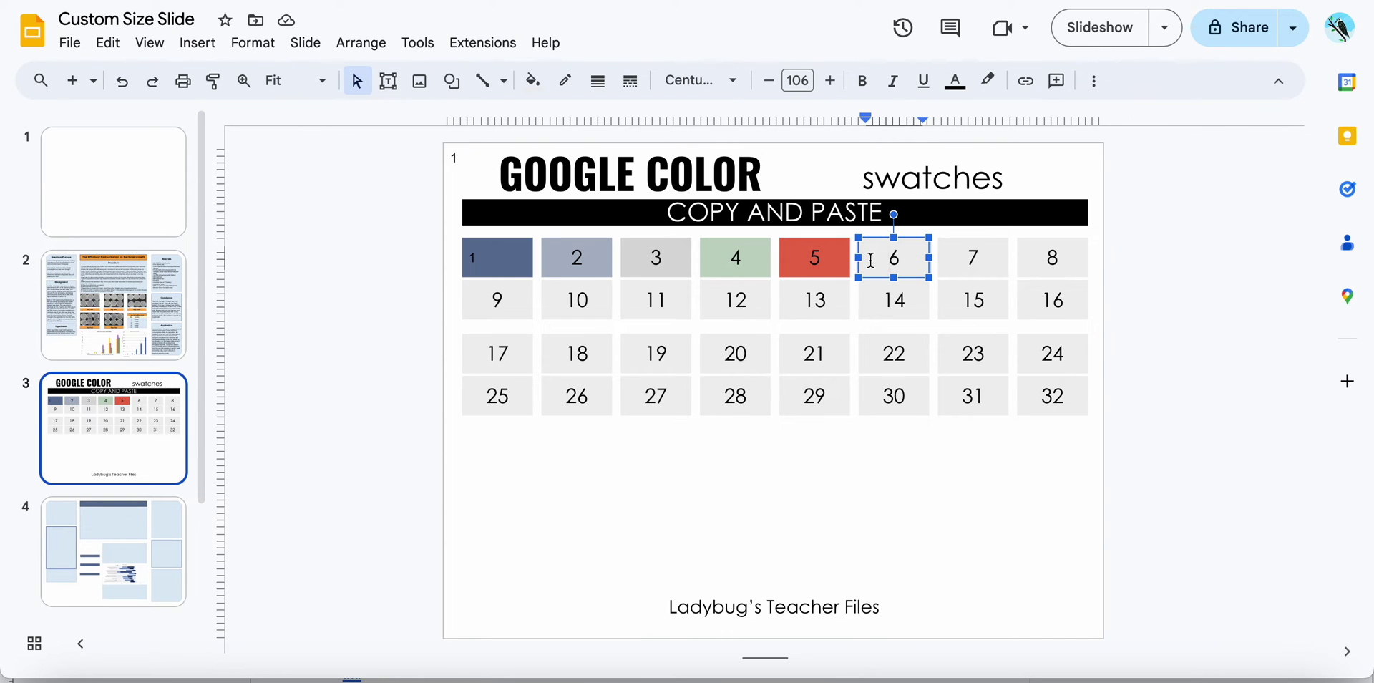
# Fill swatch 6 with the custom colour 436B5C by pasting the copied hex code, and deselect the swatch
pyautogui.click(532, 80)
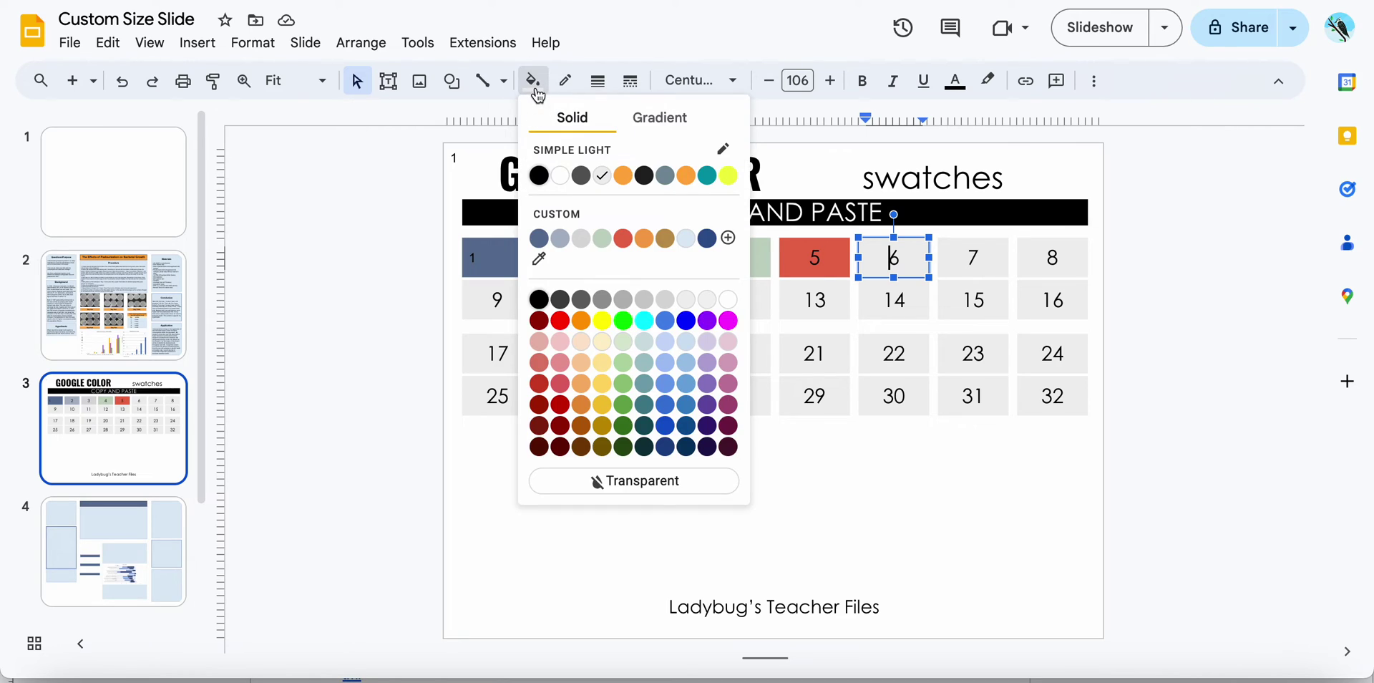
pyautogui.click(728, 239)
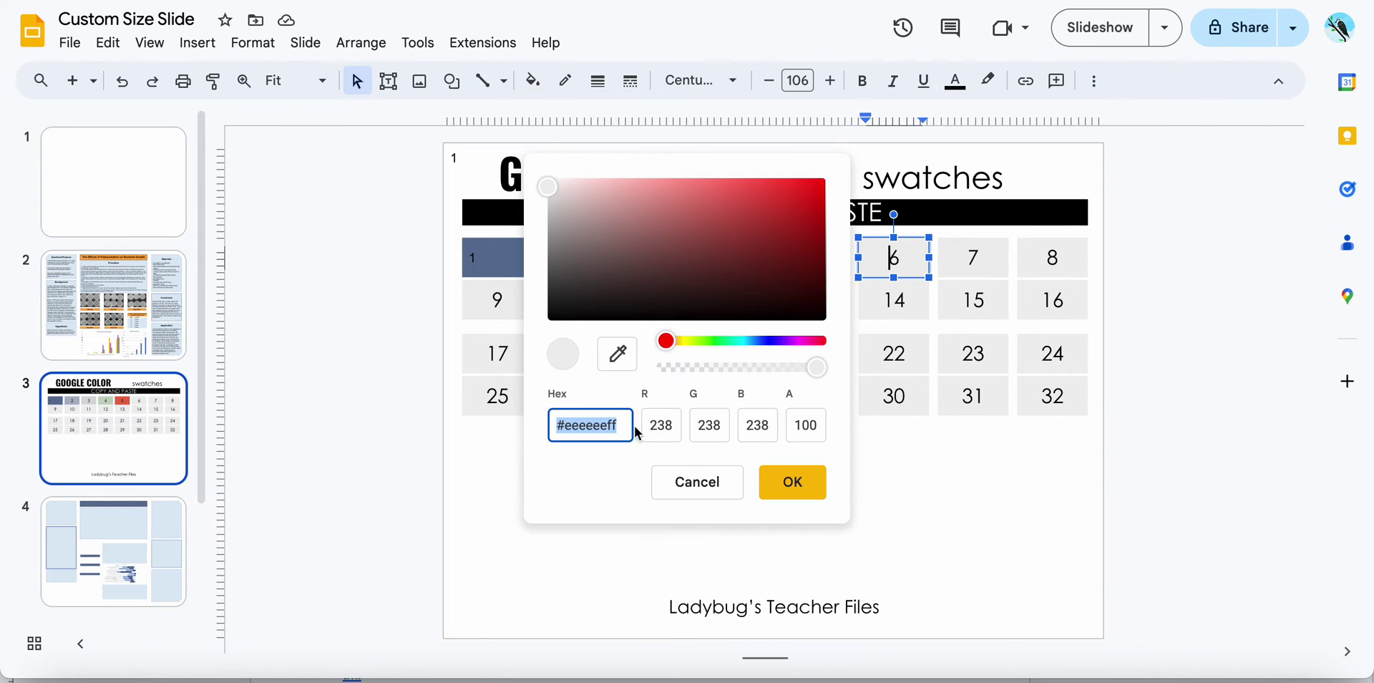
pyautogui.press('BackSpace')
pyautogui.rightClick(584, 430)
pyautogui.click(614, 521)
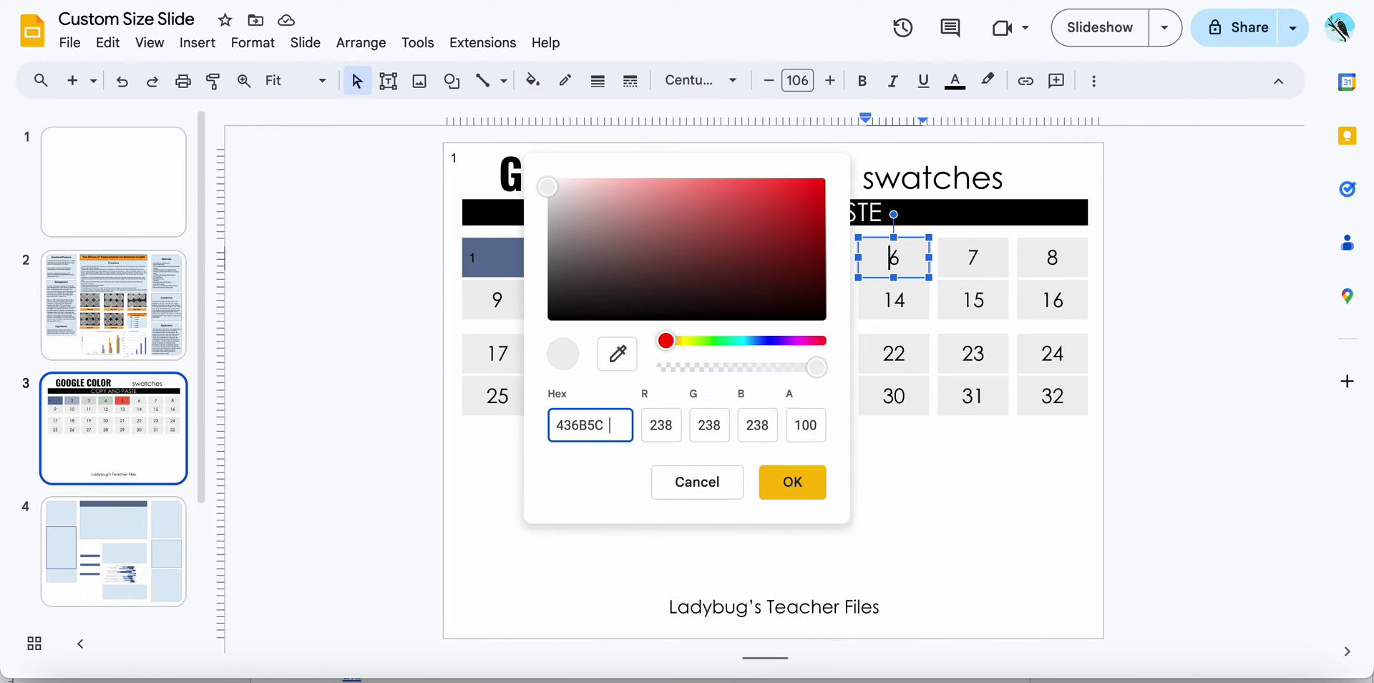
pyautogui.press('Return')
pyautogui.click(793, 484)
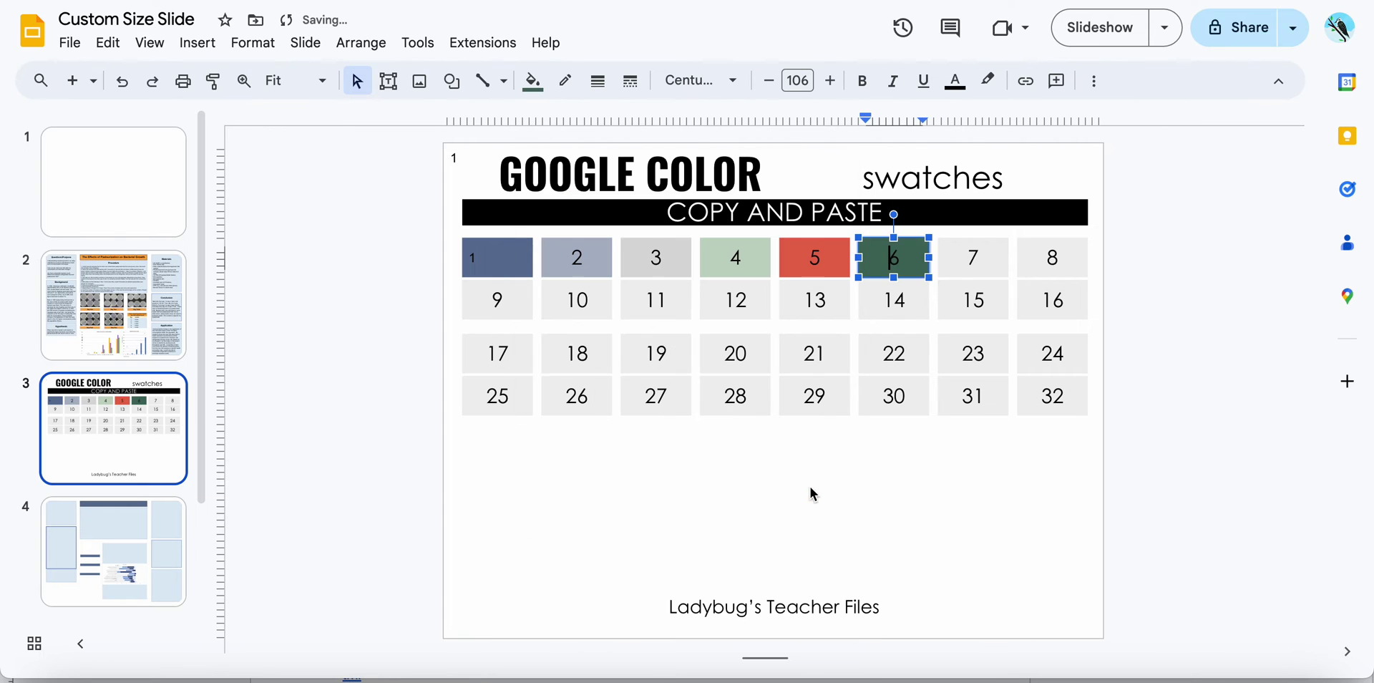
pyautogui.click(942, 441)
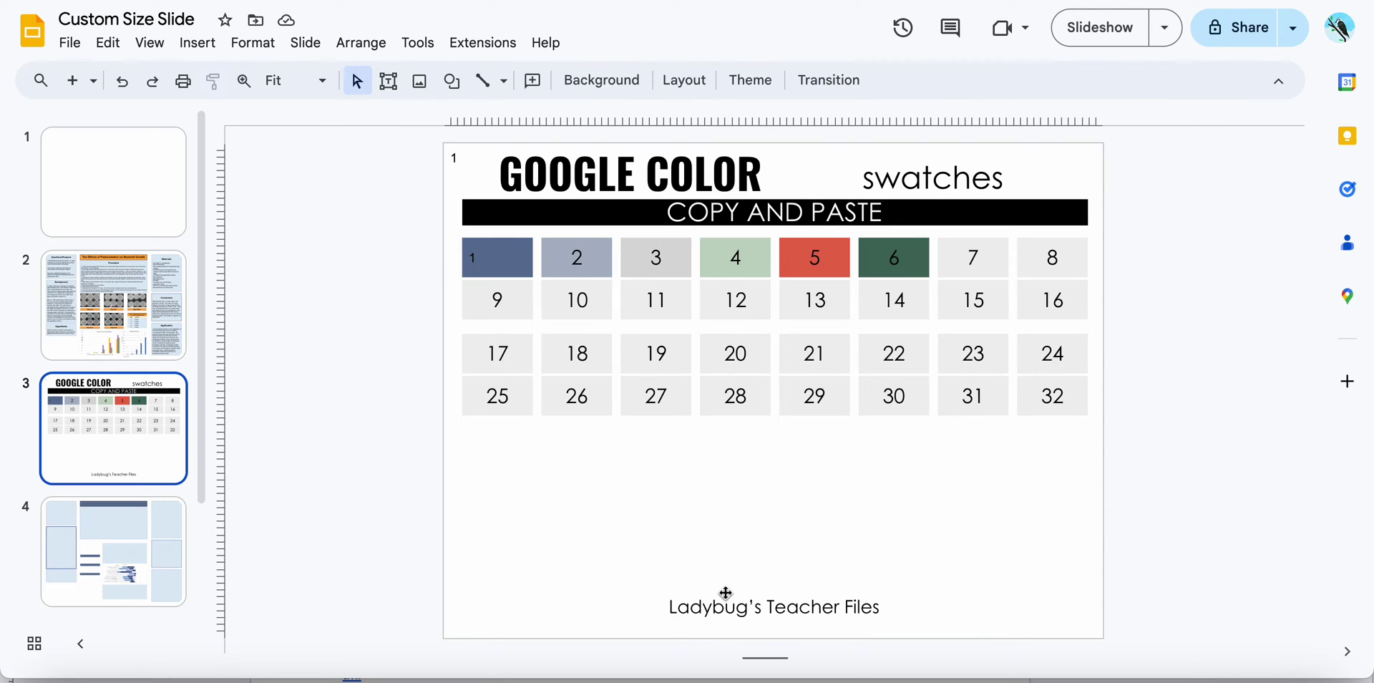
# Check the custom colours available as fill for the upper box in the template slide's left column
pyautogui.click(111, 560)
pyautogui.click(543, 255)
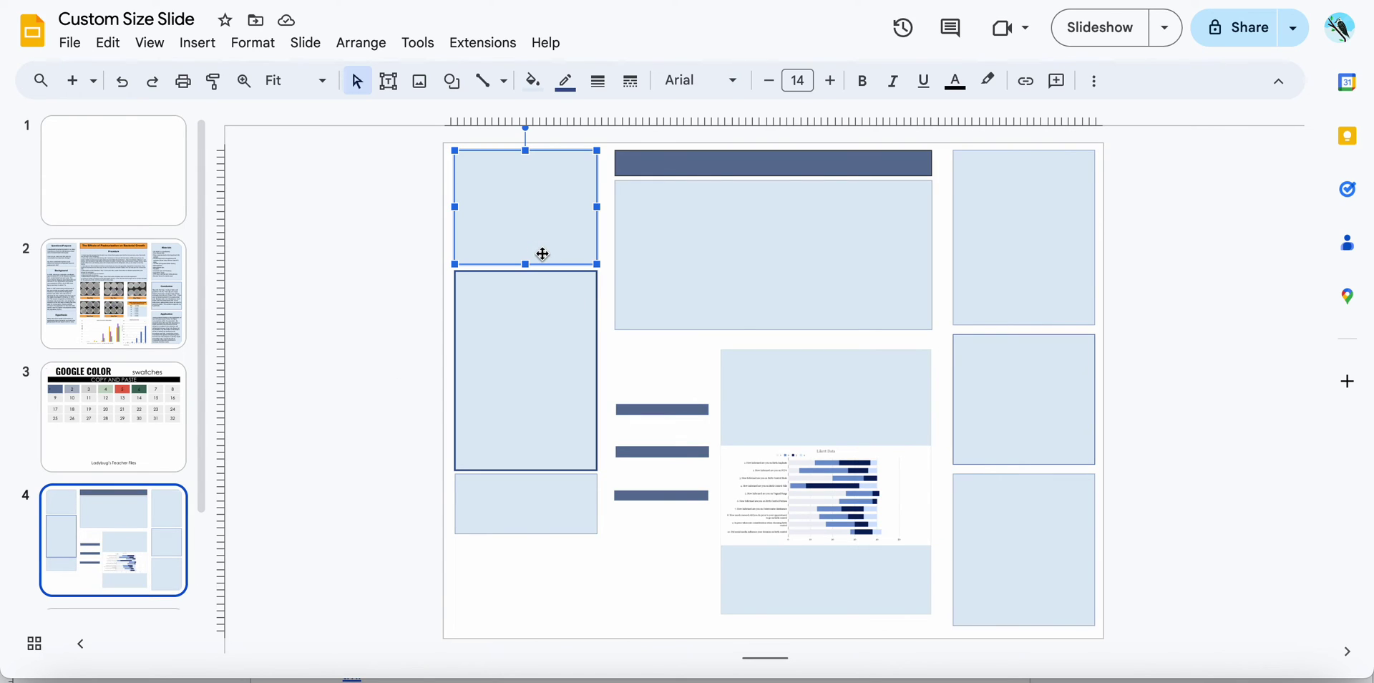
pyautogui.click(532, 80)
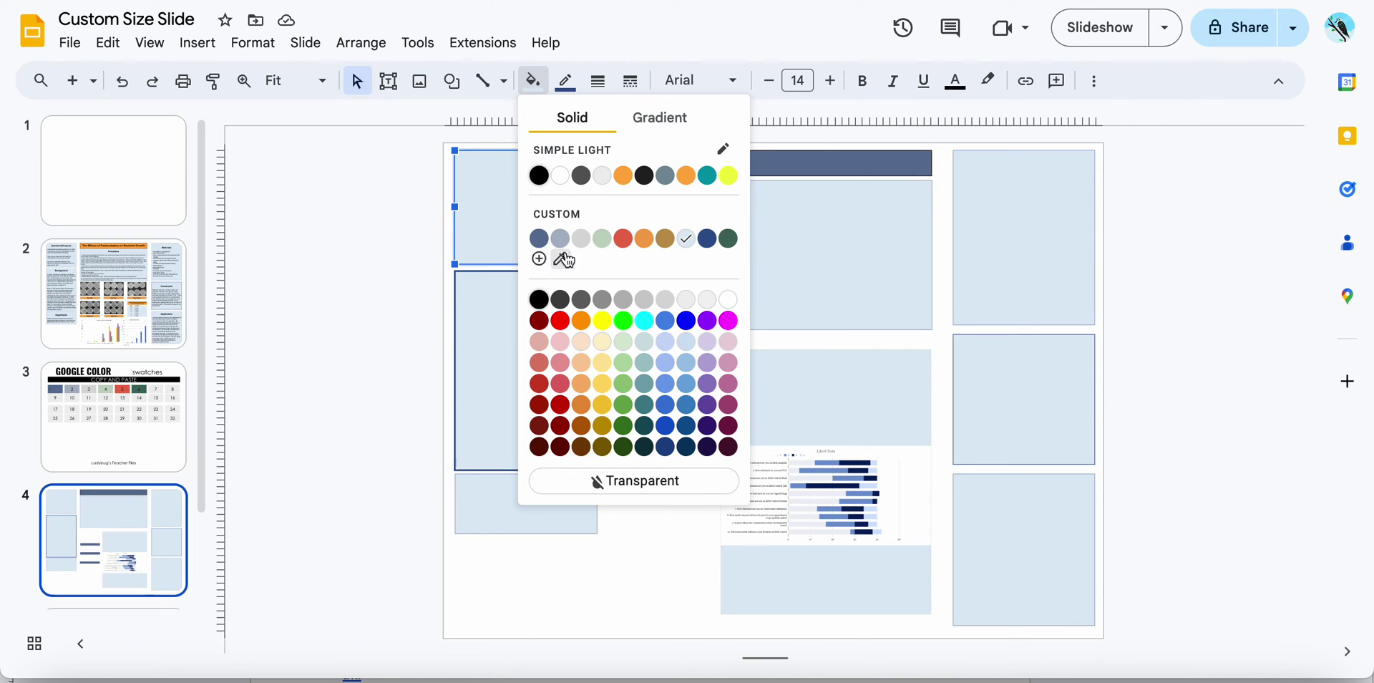
pyautogui.click(660, 563)
# Set the template slide's background to the custom light green that matches swatch 4
pyautogui.click(621, 79)
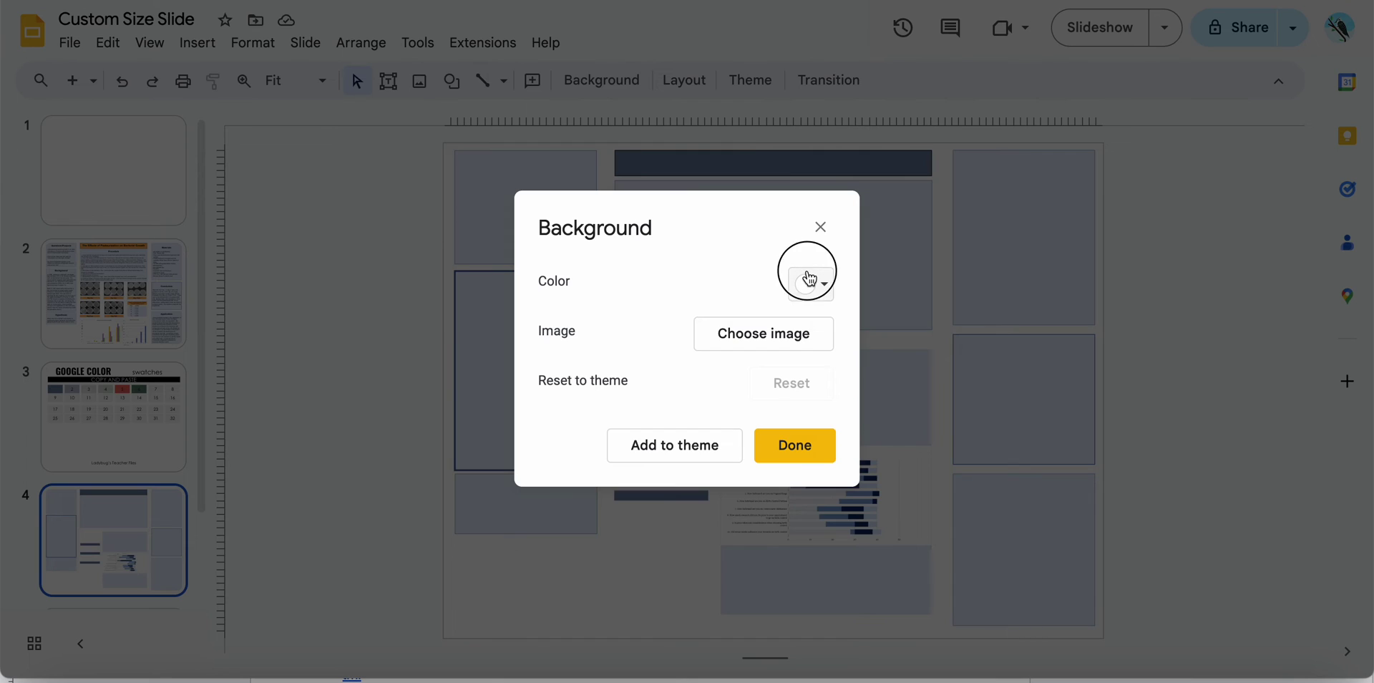
pyautogui.click(809, 279)
pyautogui.click(875, 448)
pyautogui.click(797, 453)
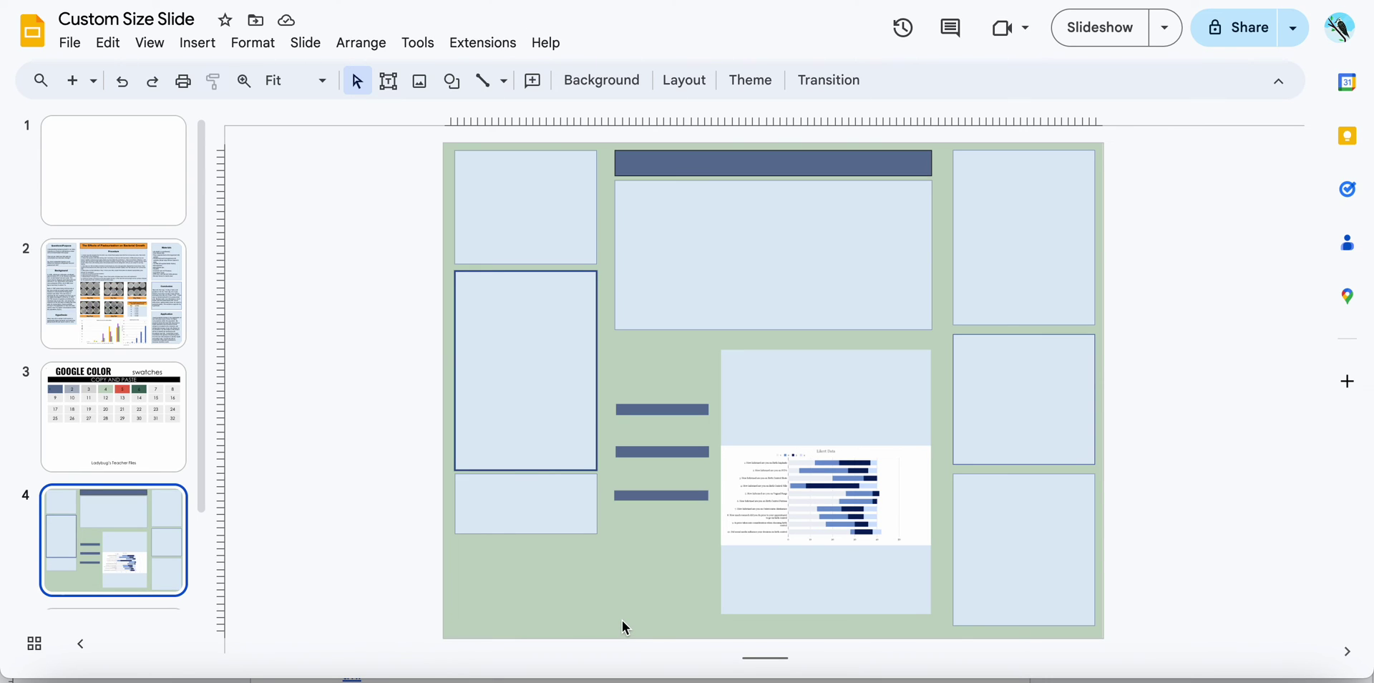
# Review the colour swatches slide, the template slide and the bacterial growth example slide
pyautogui.click(132, 405)
pyautogui.click(94, 536)
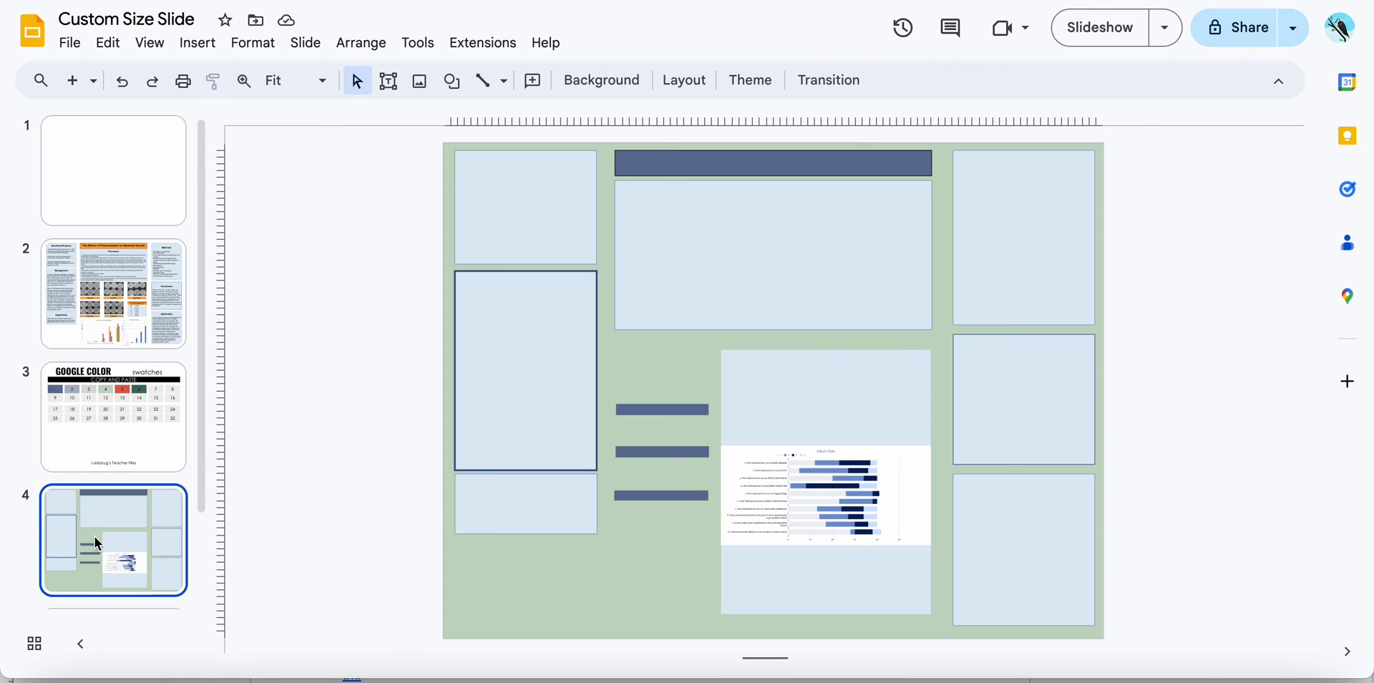
pyautogui.click(150, 284)
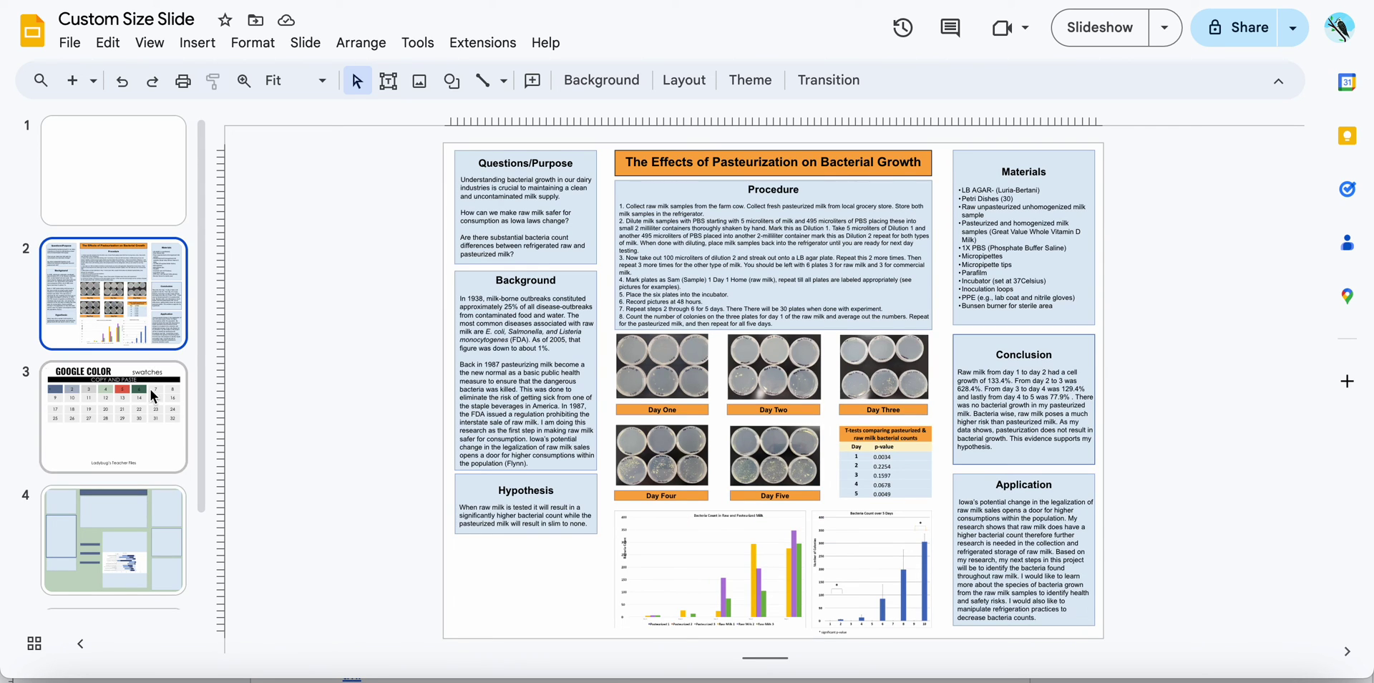
# Return to the template slide and set its background colour to white from the Simple Light theme colours
pyautogui.click(115, 577)
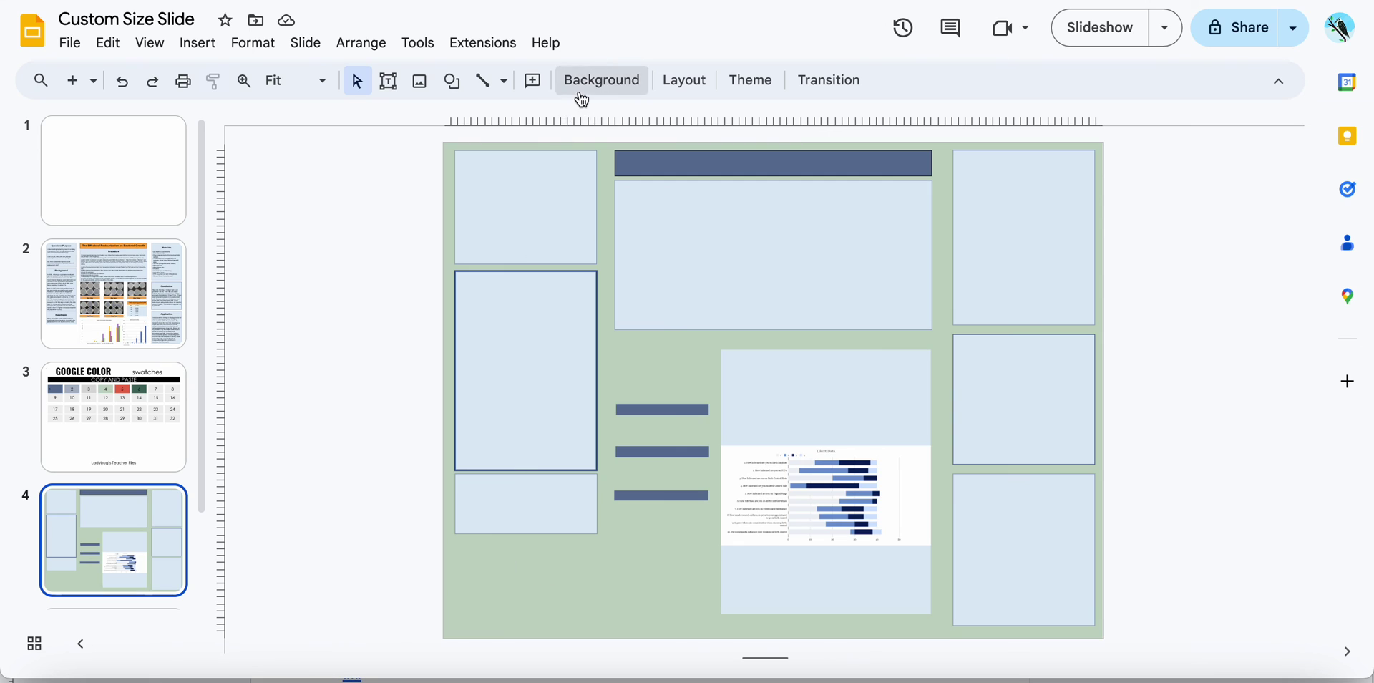
pyautogui.click(600, 80)
pyautogui.click(822, 287)
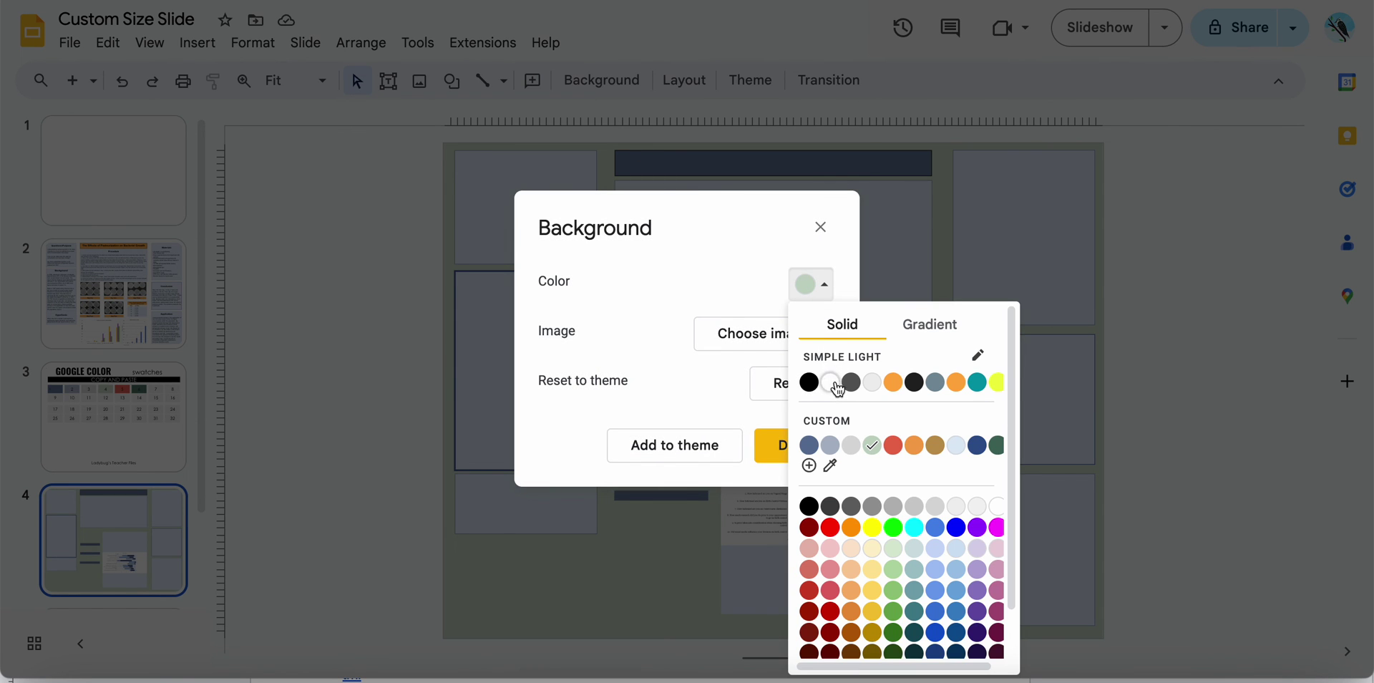
pyautogui.click(829, 381)
pyautogui.click(768, 464)
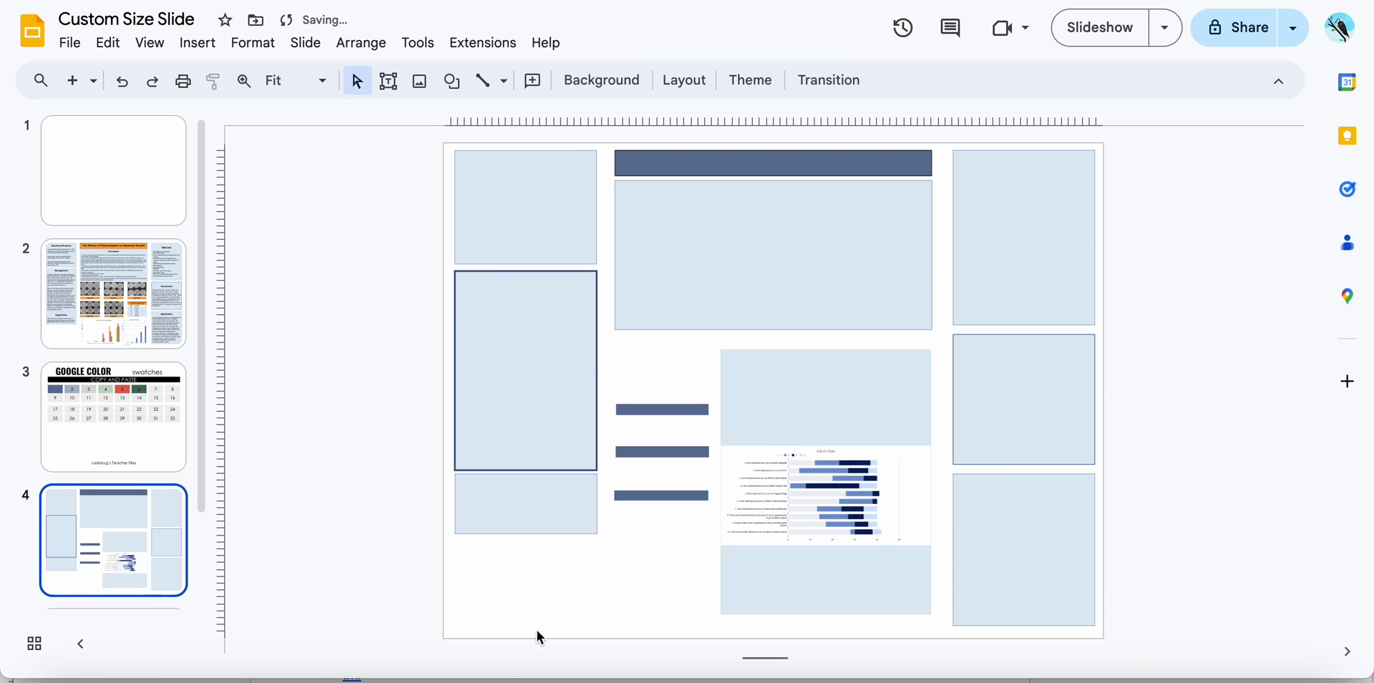